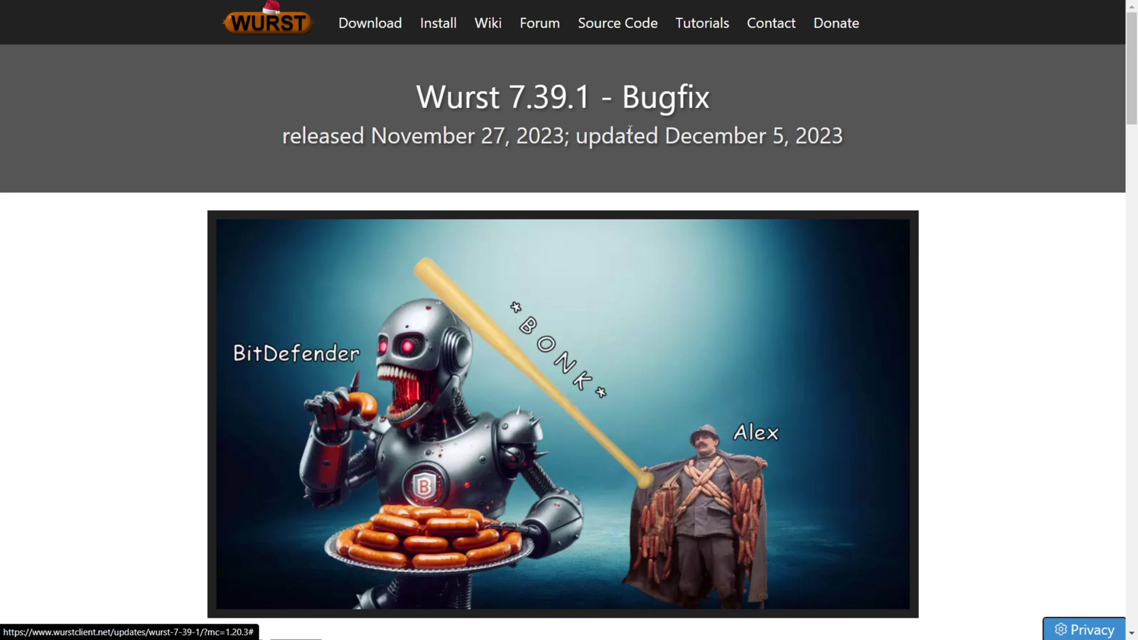
# Download Wurst Client v7.39.1 for Minecraft 1.20.3 and open the matching Fabric API v0.91.1+1.20.3 download.
pyautogui.scroll(-8, 639, 123)
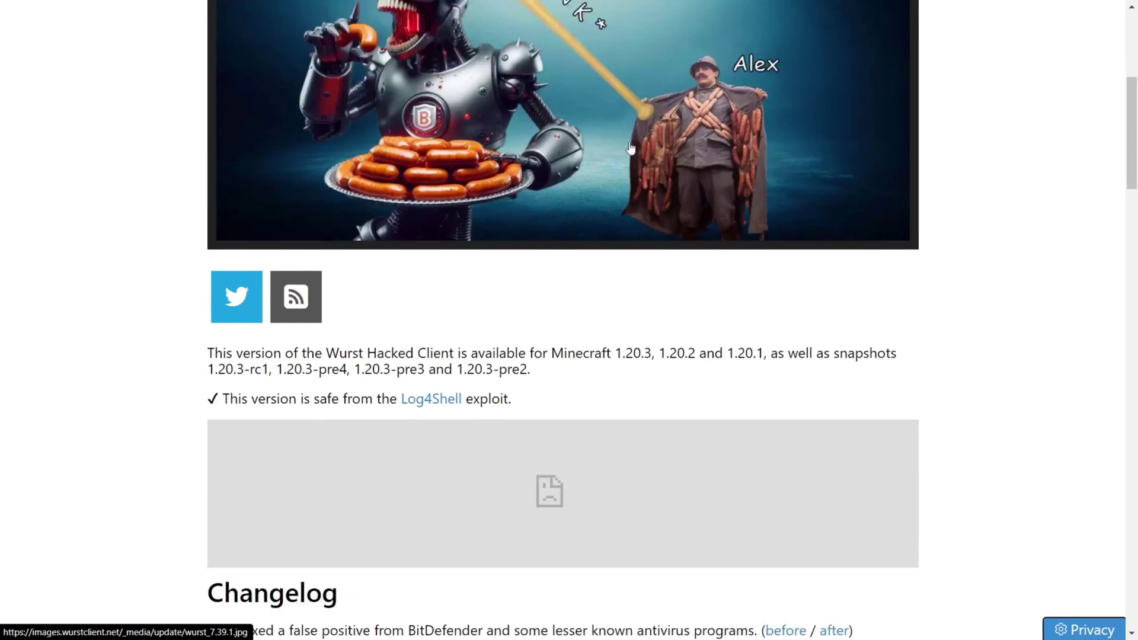
pyautogui.scroll(1, 653, 183)
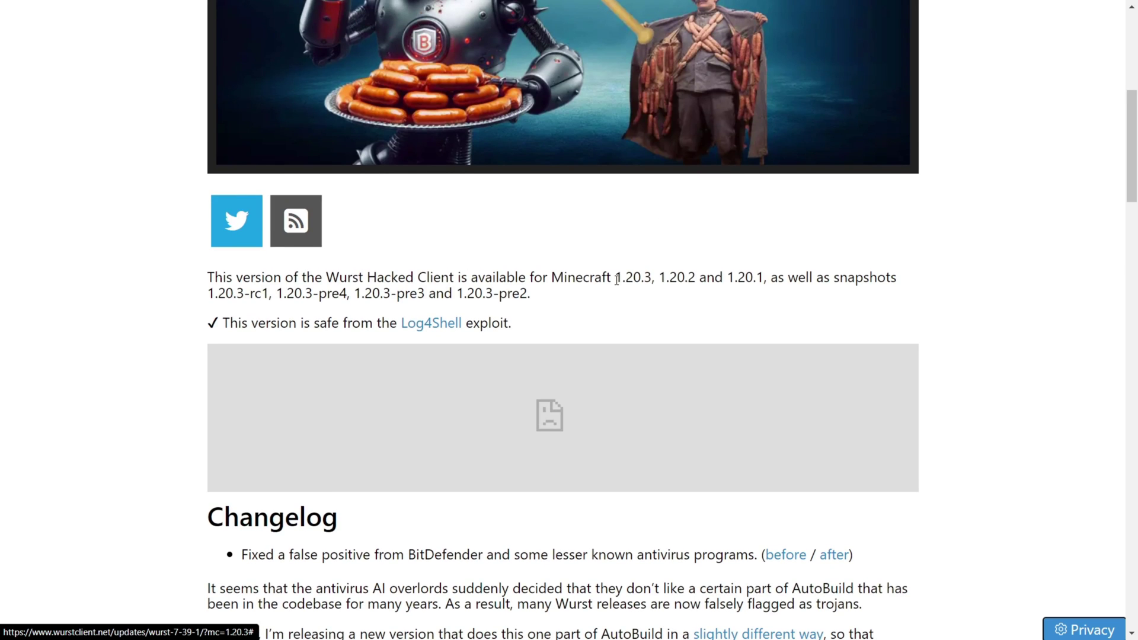
pyautogui.moveTo(615, 277); pyautogui.dragTo(651, 277)
pyautogui.click(1046, 306)
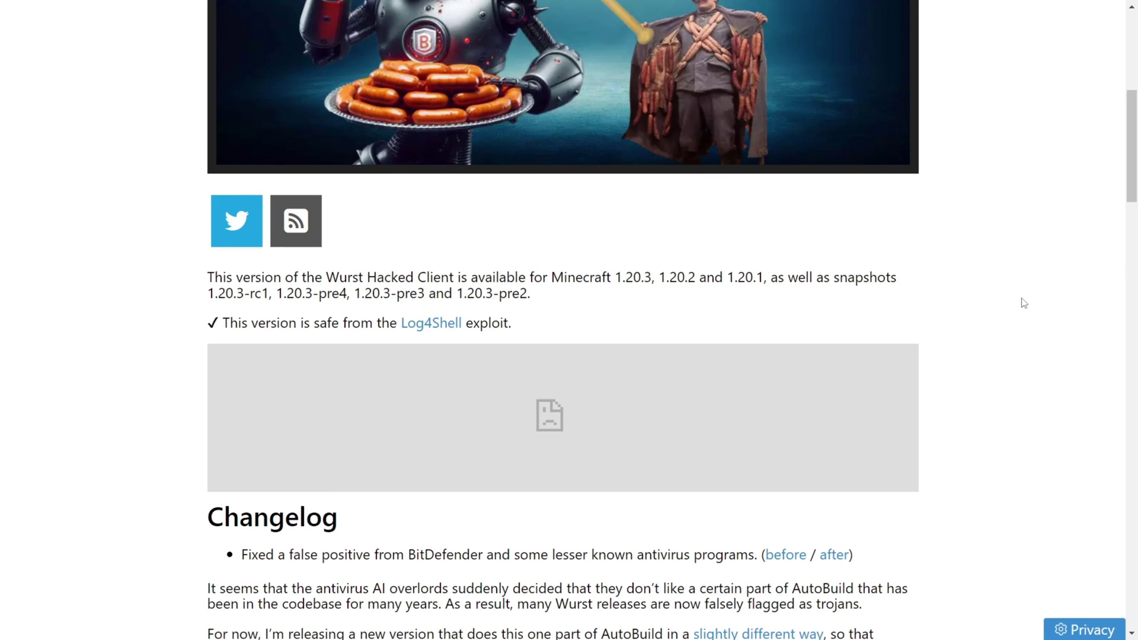
pyautogui.scroll(-3, 943, 227)
pyautogui.scroll(-20, 942, 227)
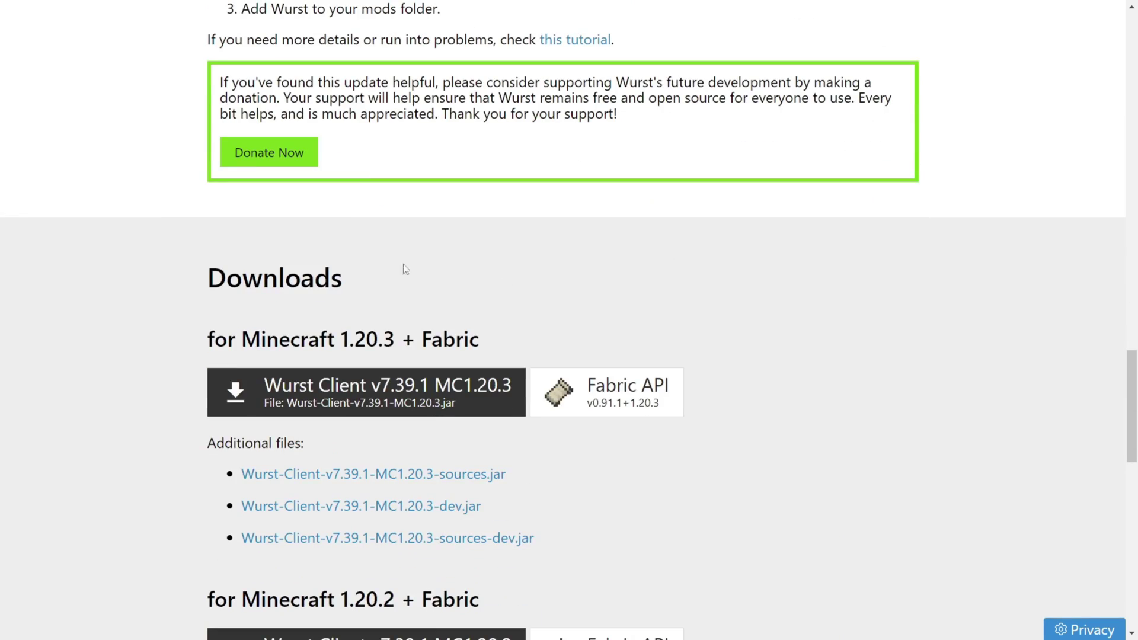
pyautogui.moveTo(208, 277); pyautogui.dragTo(390, 280)
pyautogui.click(407, 273)
pyautogui.scroll(-1, 454, 247)
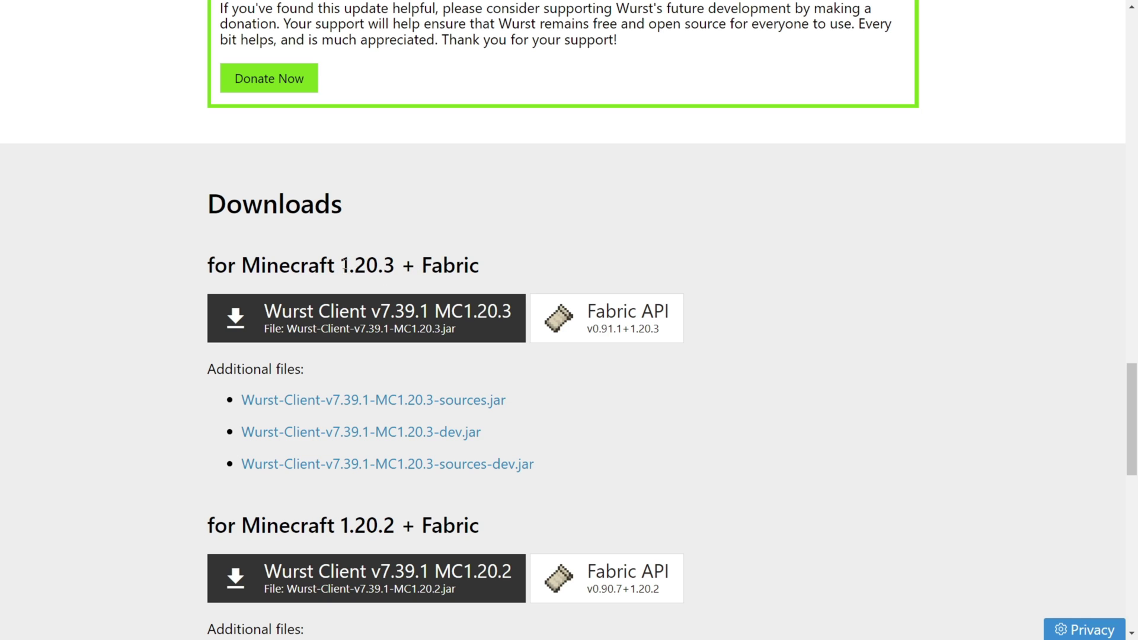
pyautogui.moveTo(341, 264); pyautogui.dragTo(395, 265)
pyautogui.click(589, 245)
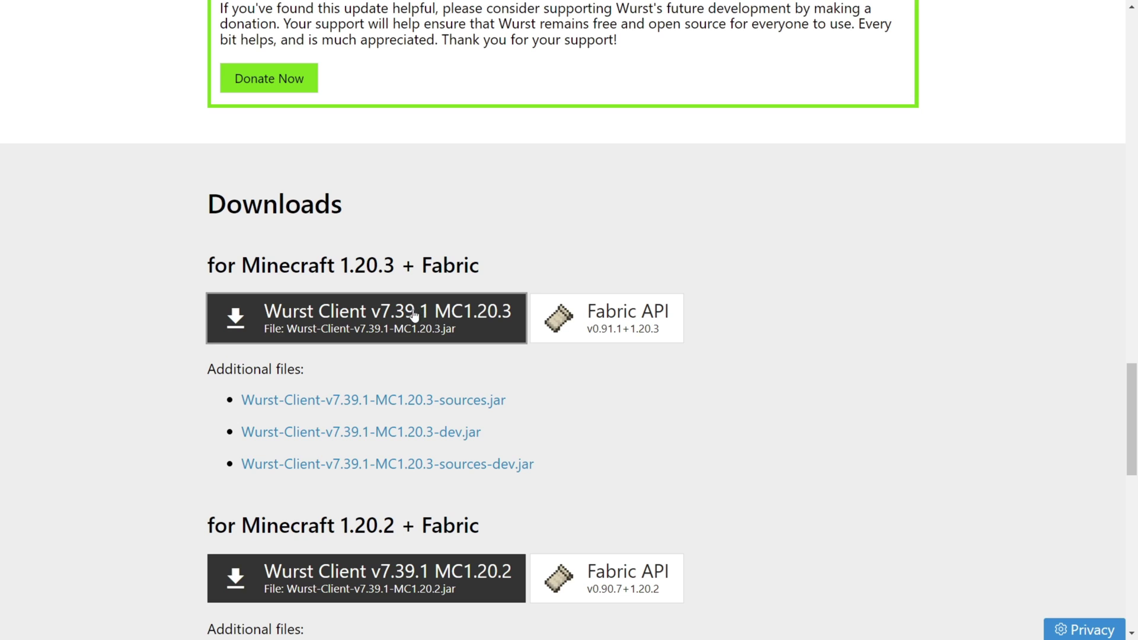
pyautogui.click(375, 314)
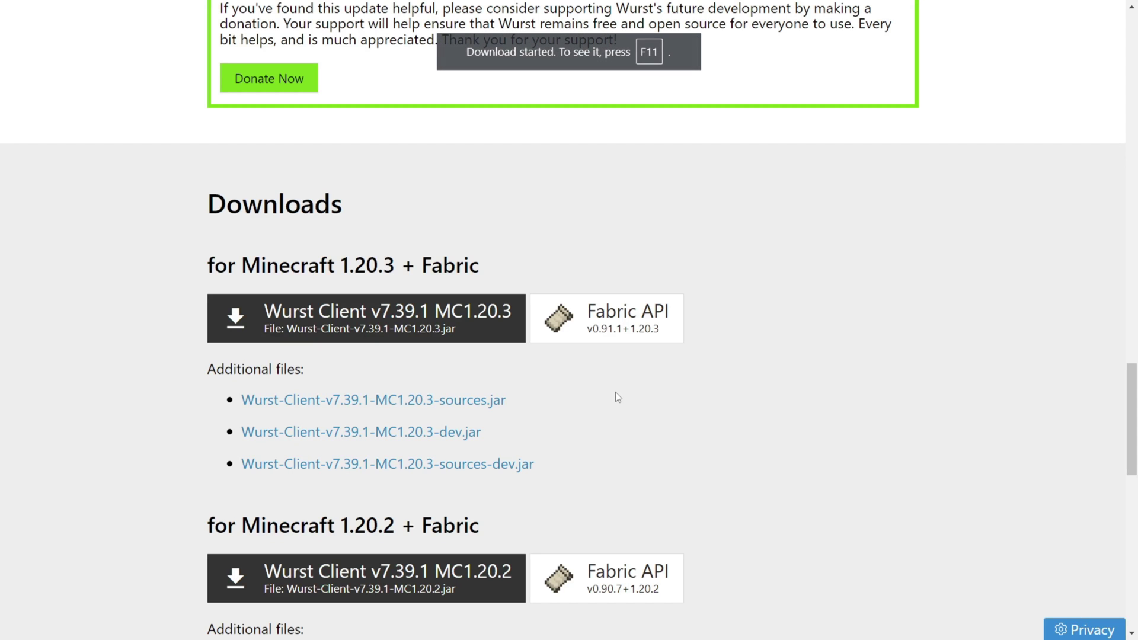
pyautogui.click(616, 334)
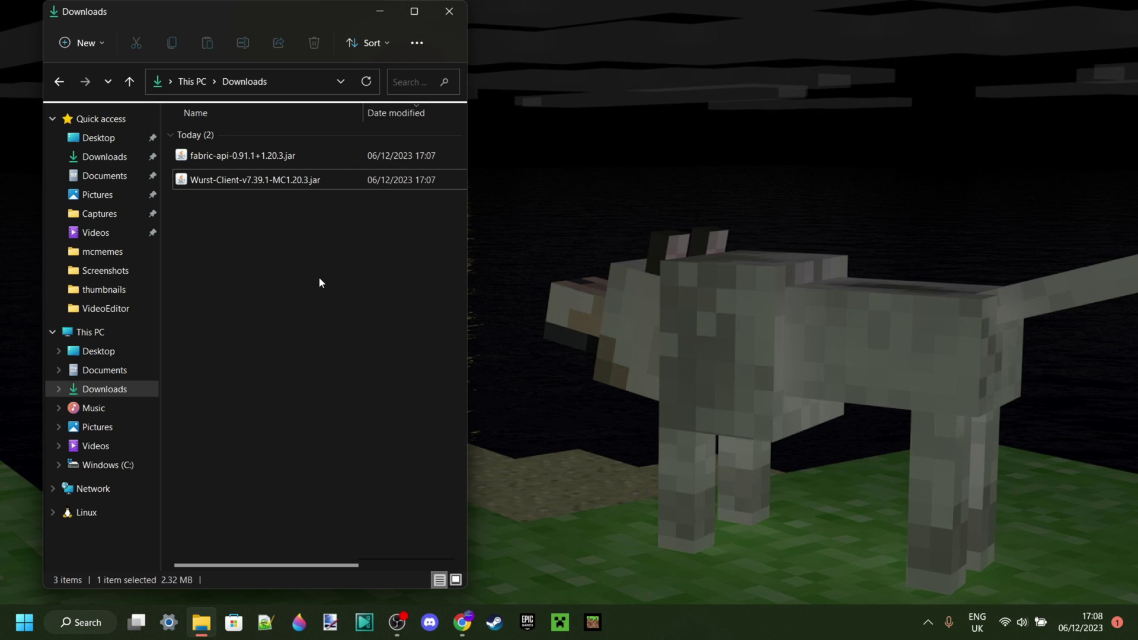
# Open the Windows application data location in a second File Explorer window by running %appdata%.
pyautogui.press('super+r')
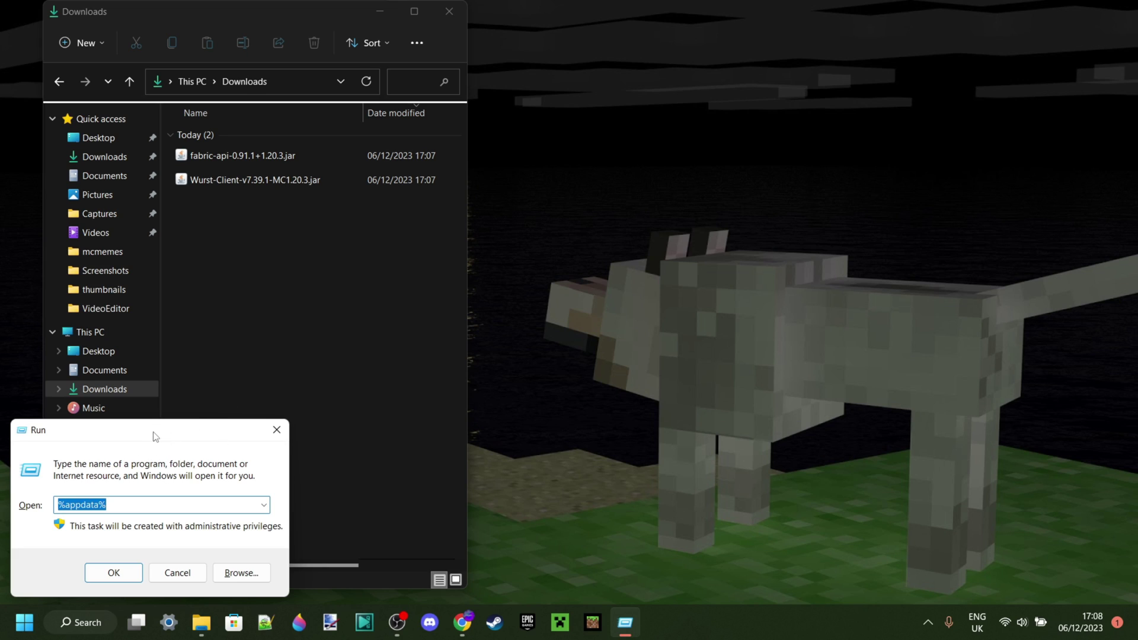
pyautogui.write('%')
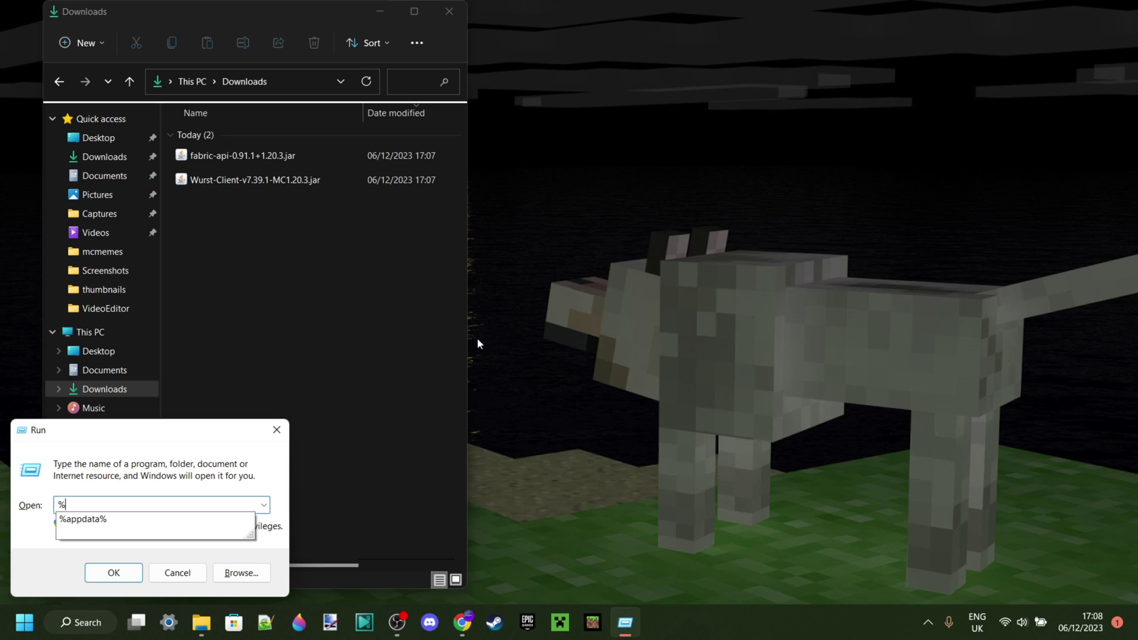
pyautogui.write('appdata%')
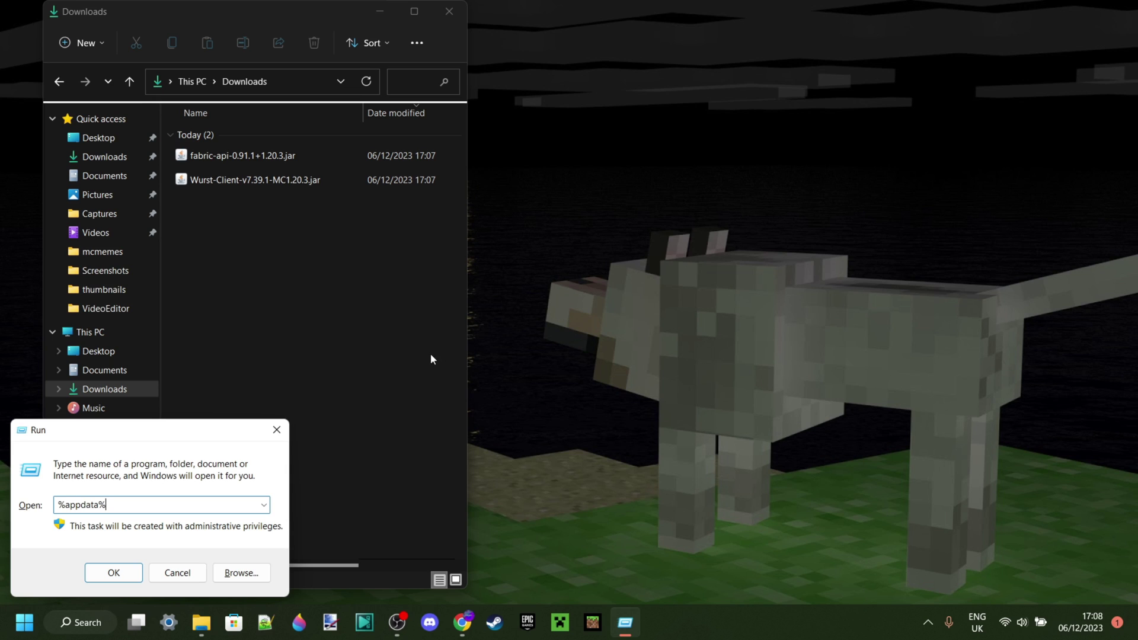
pyautogui.click(121, 575)
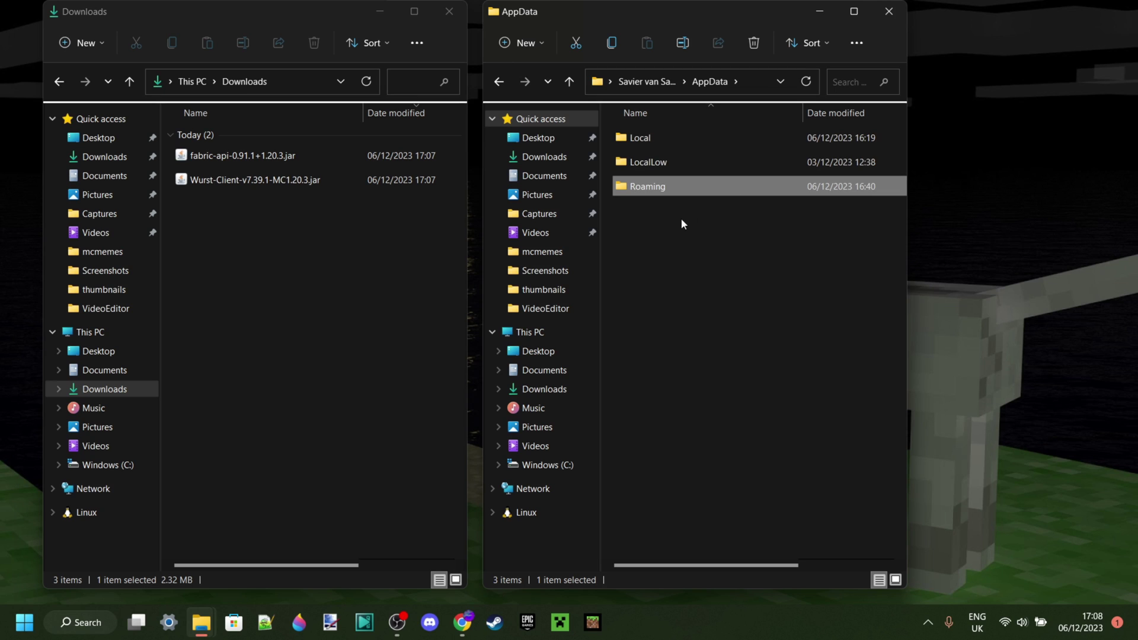
# Open the mods folder inside Roaming > .minecraft.
pyautogui.doubleClick(667, 189)
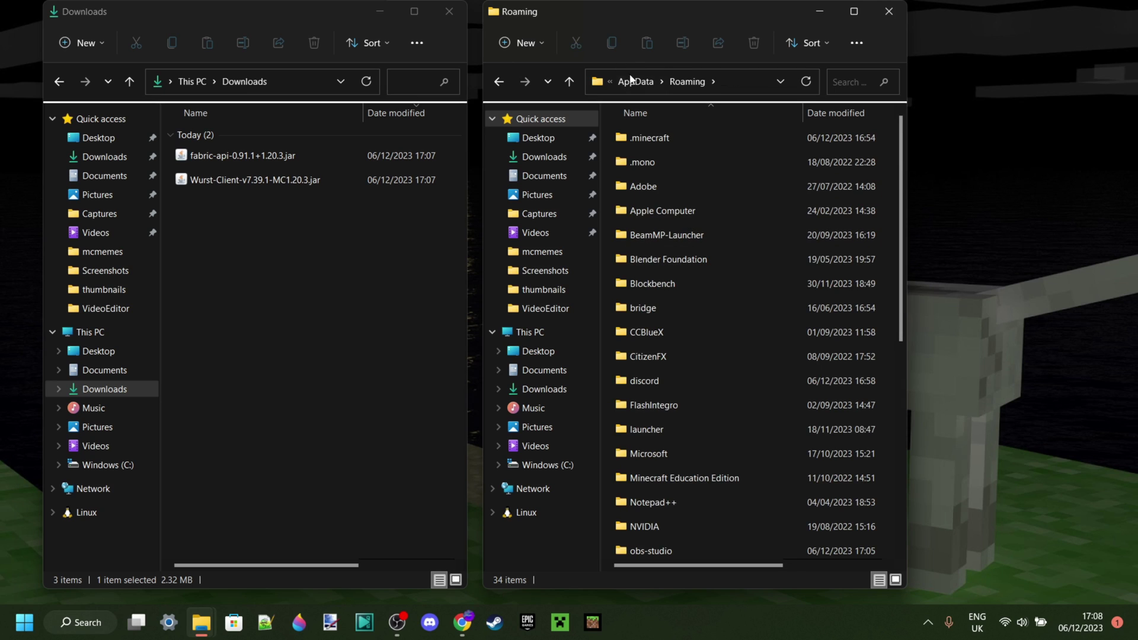
pyautogui.hotkey('alt', 'Left')
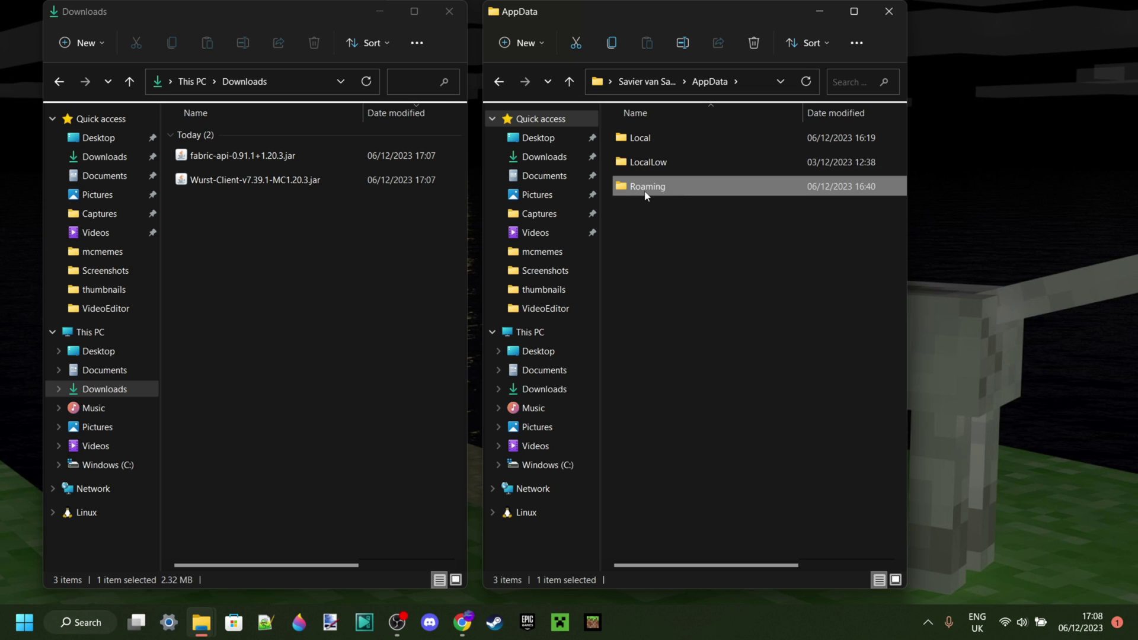
pyautogui.doubleClick(649, 189)
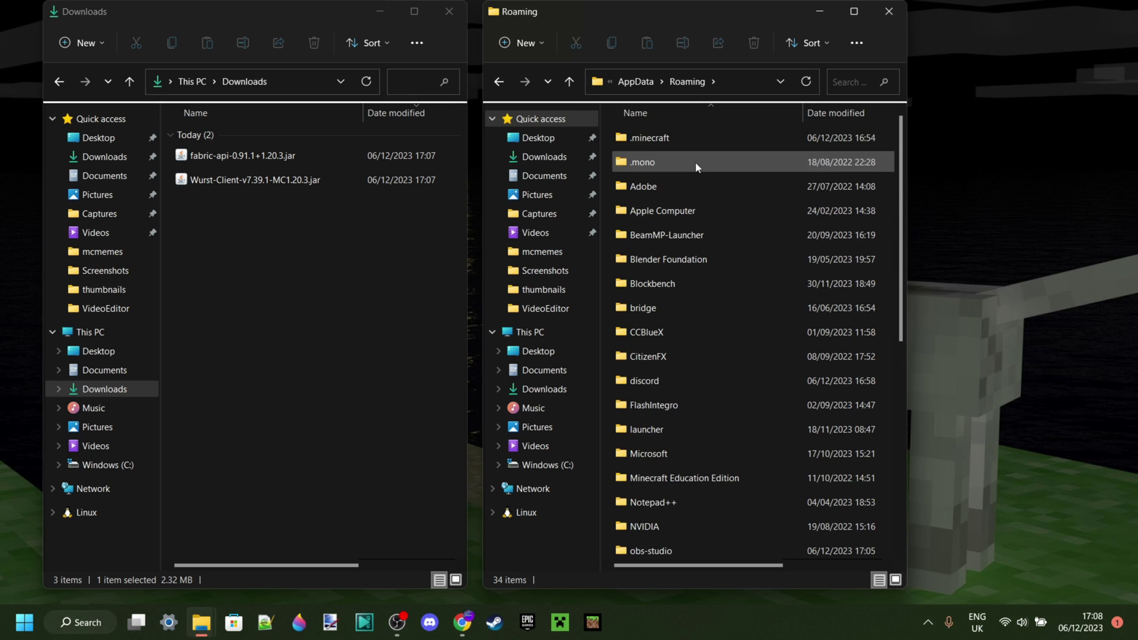
pyautogui.doubleClick(645, 135)
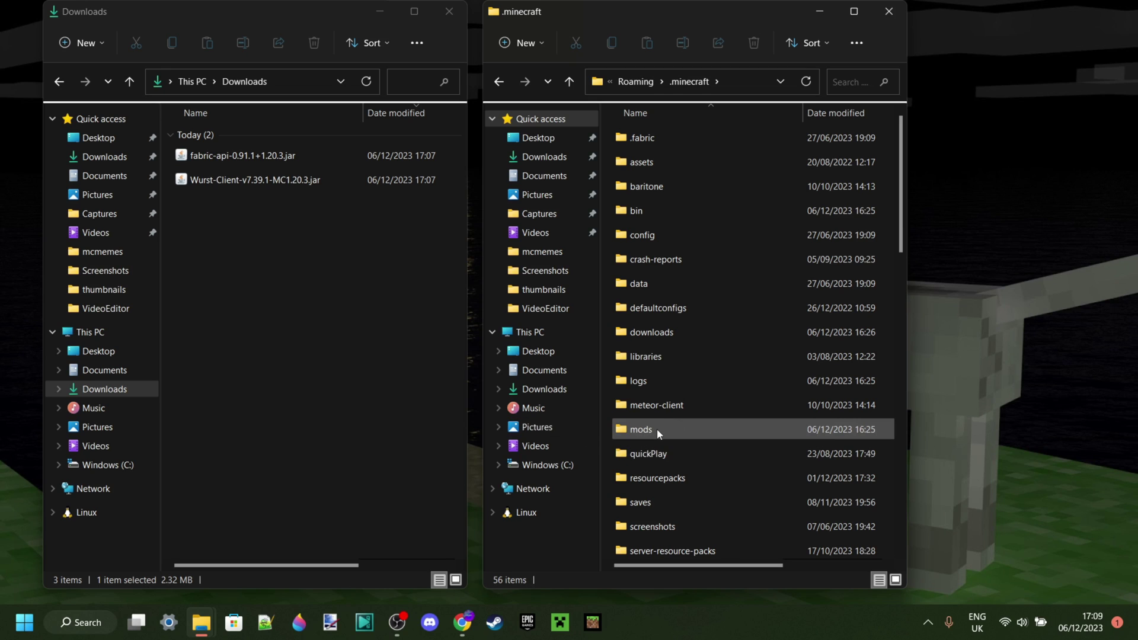
pyautogui.doubleClick(641, 429)
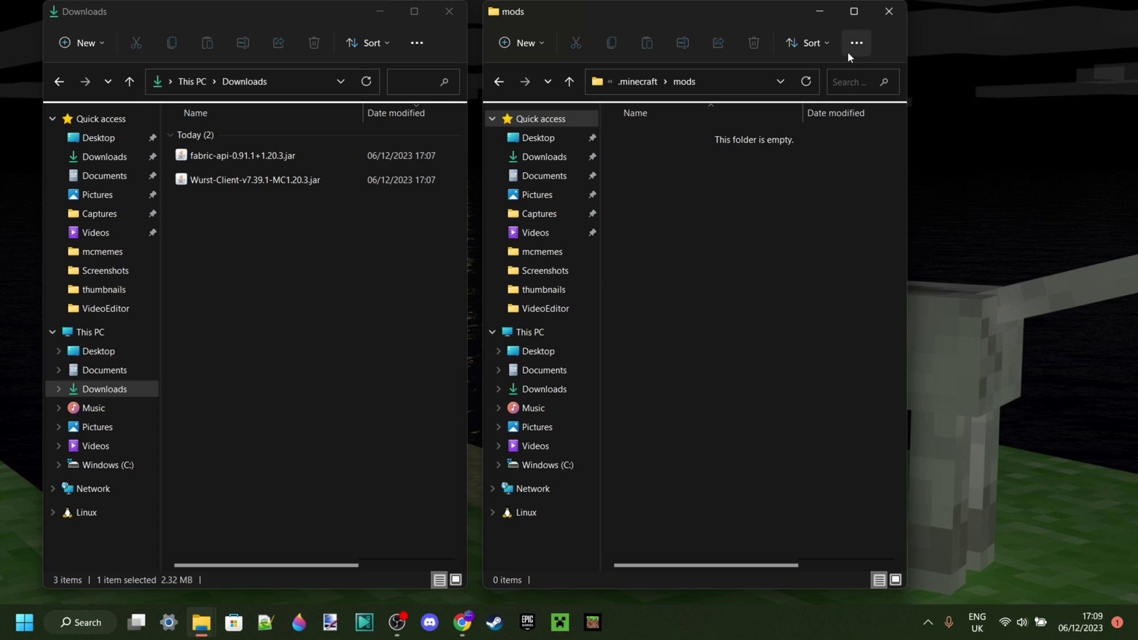
# Move the fabric-api-0.91.1+1.20.3.jar and Wurst-Client-v7.39.1-MC1.20.3.jar files from Downloads into the mods folder and close the Downloads window.
pyautogui.click(213, 179)
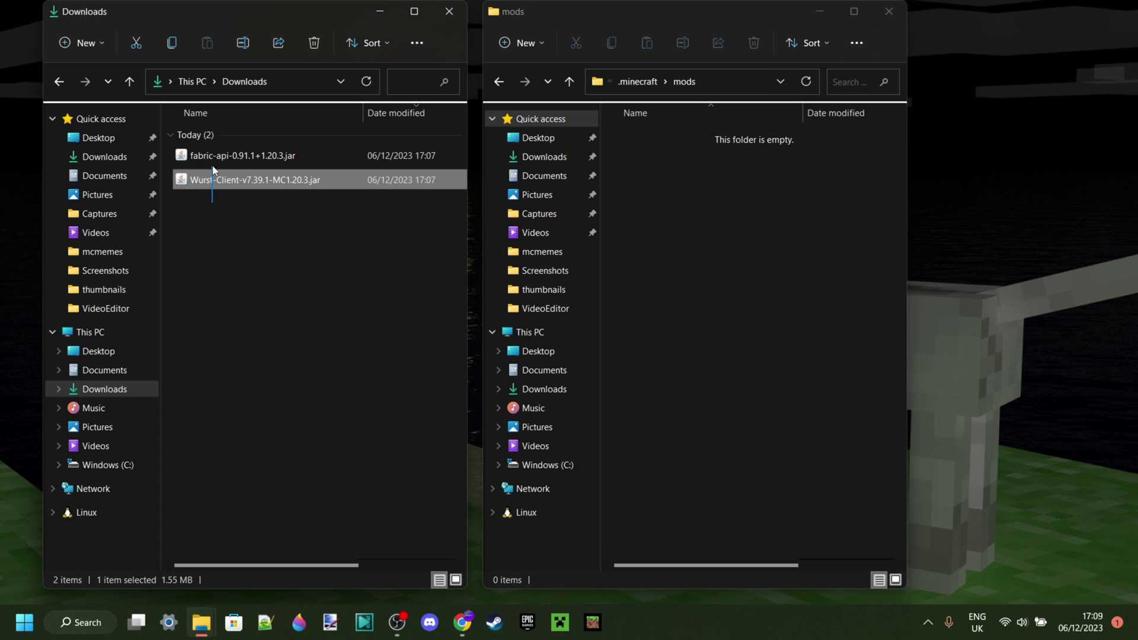
pyautogui.keyDown('ctrl'); pyautogui.click(216, 155); pyautogui.keyUp('ctrl')
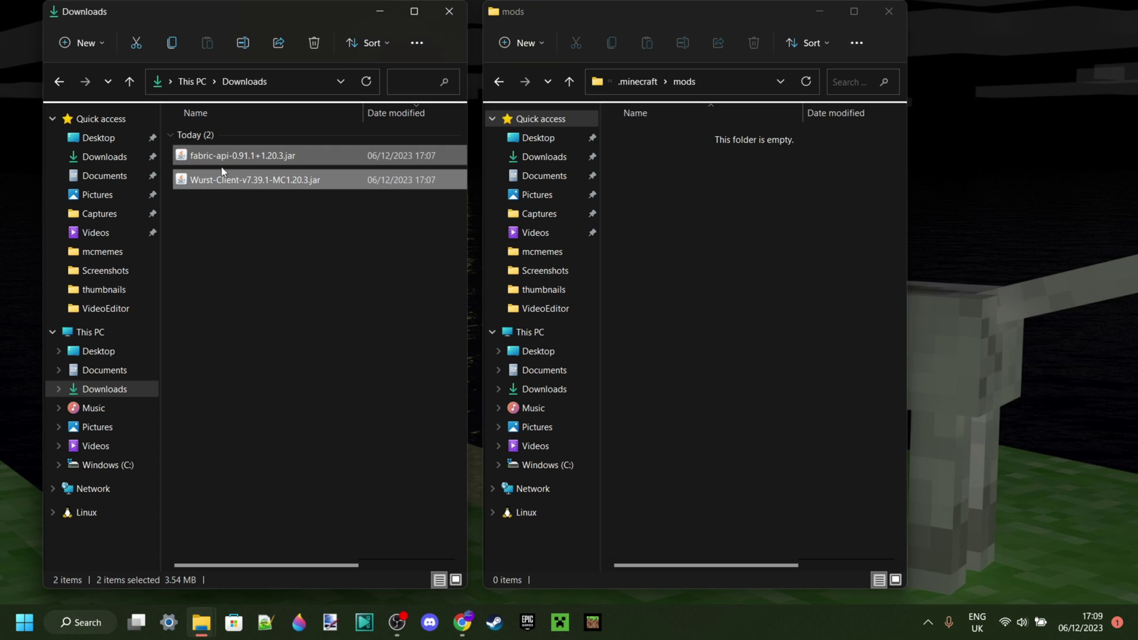
pyautogui.moveTo(228, 157); pyautogui.dragTo(647, 169)
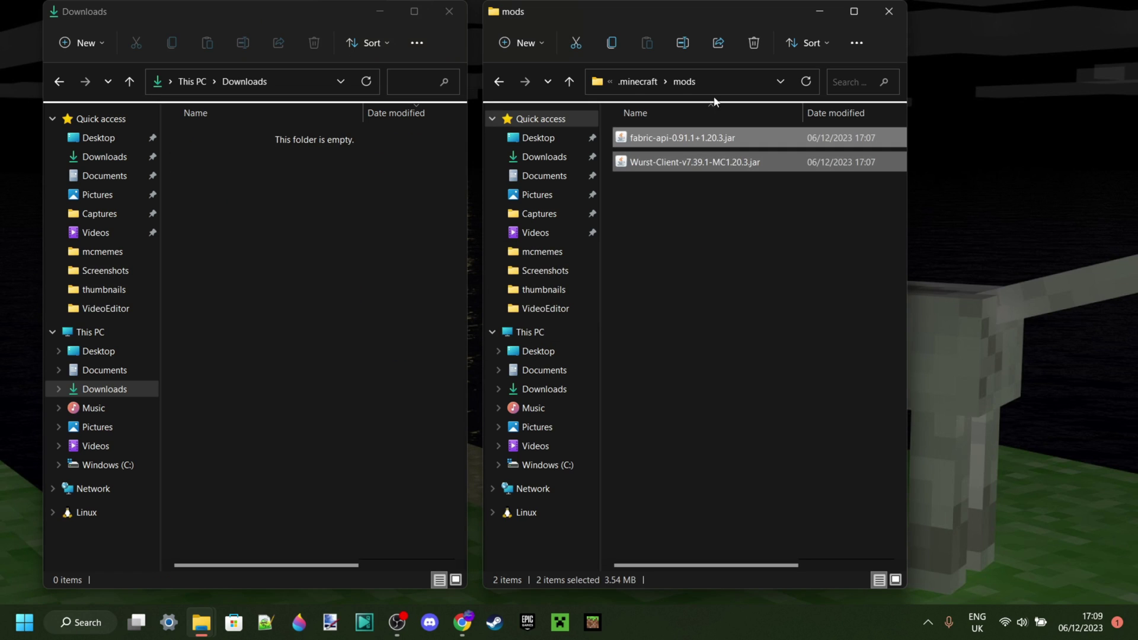
pyautogui.click(396, 259)
pyautogui.click(449, 11)
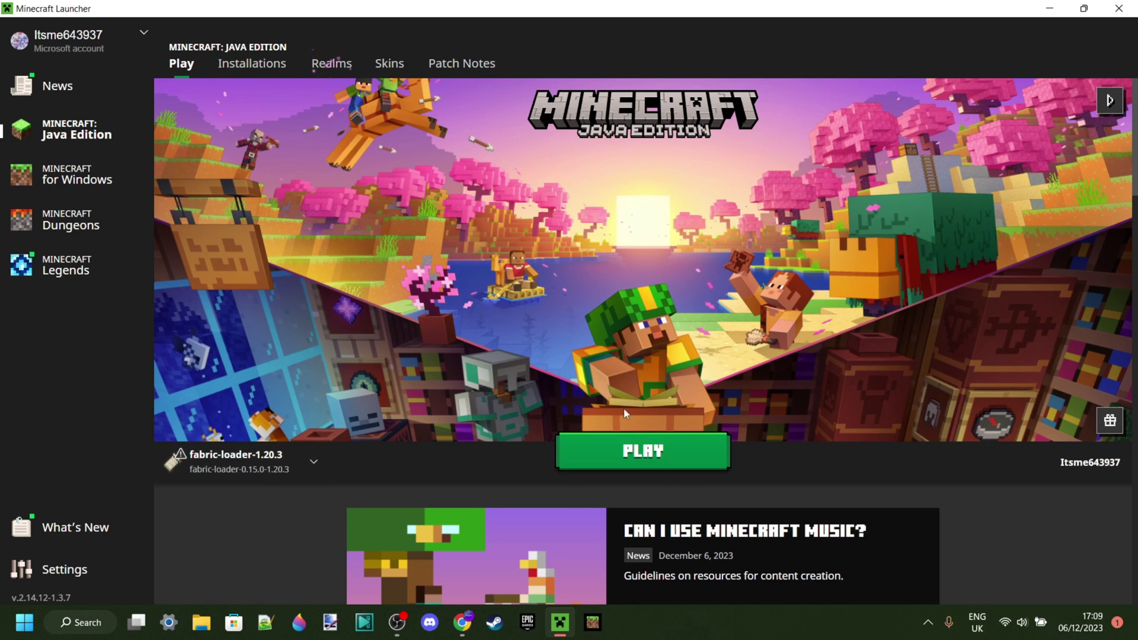
# Launch Minecraft with the fabric-loader-1.20.3 installation and load the singleplayer world New World (2).
pyautogui.click(622, 459)
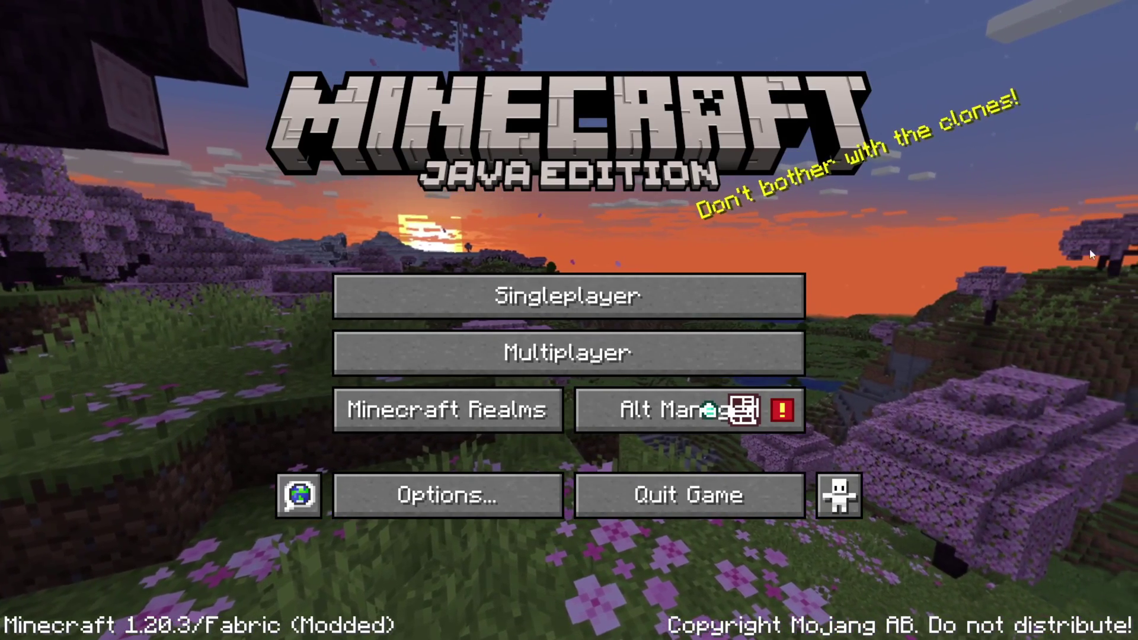
pyautogui.click(500, 281)
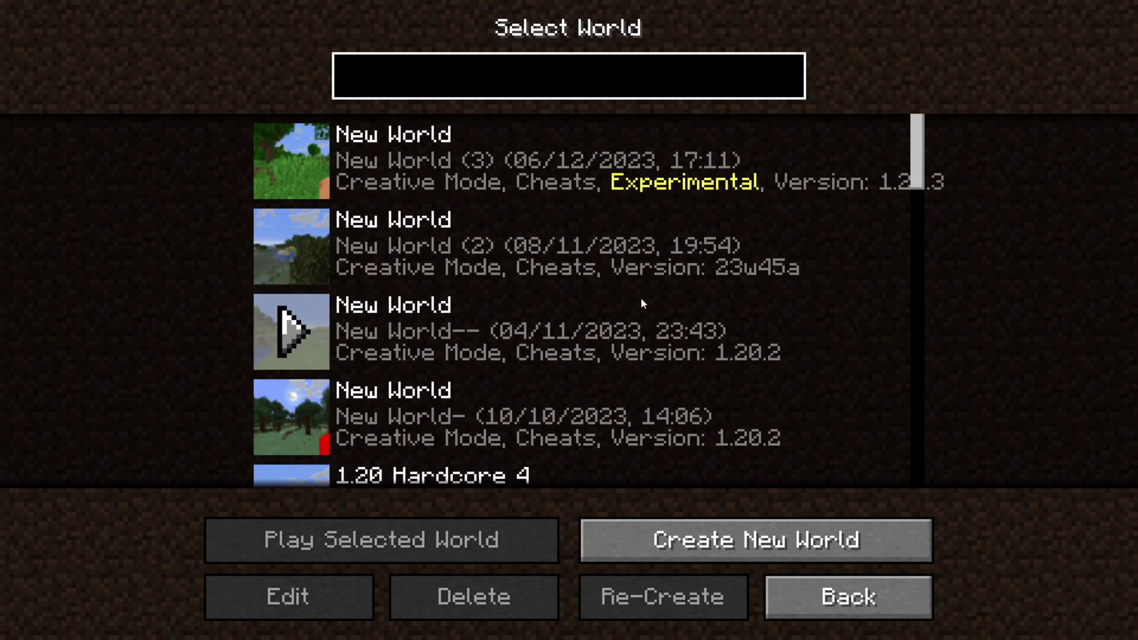
pyautogui.click(298, 256)
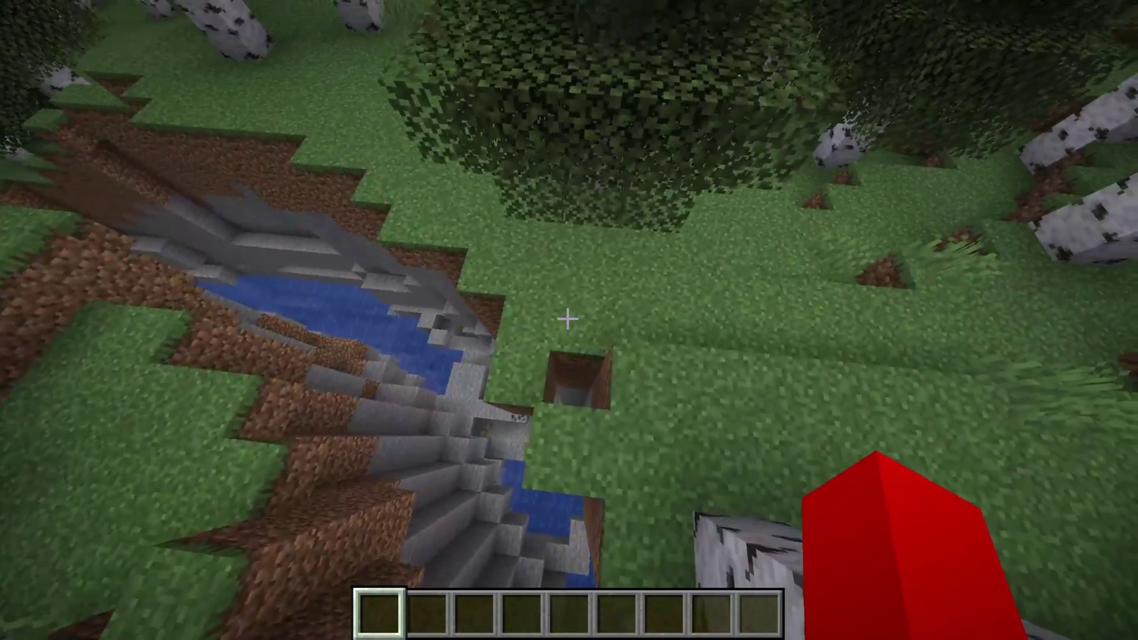
# Walk the character through the birch forest and switch to the third-person view.
pyautogui.press('w')
pyautogui.press('w')
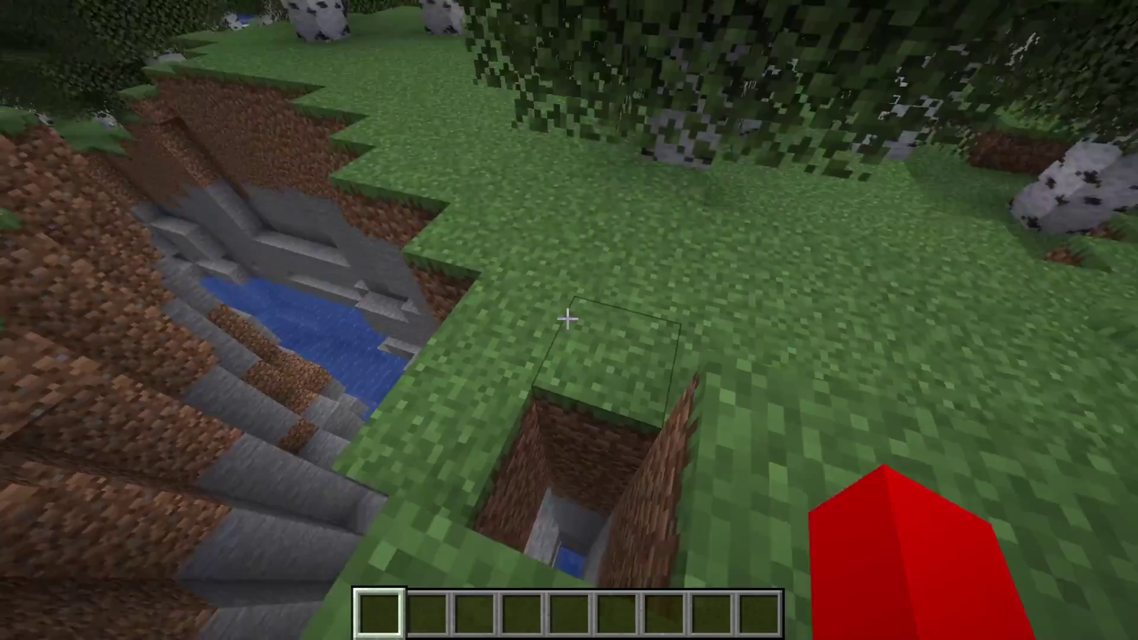
pyautogui.press('w')
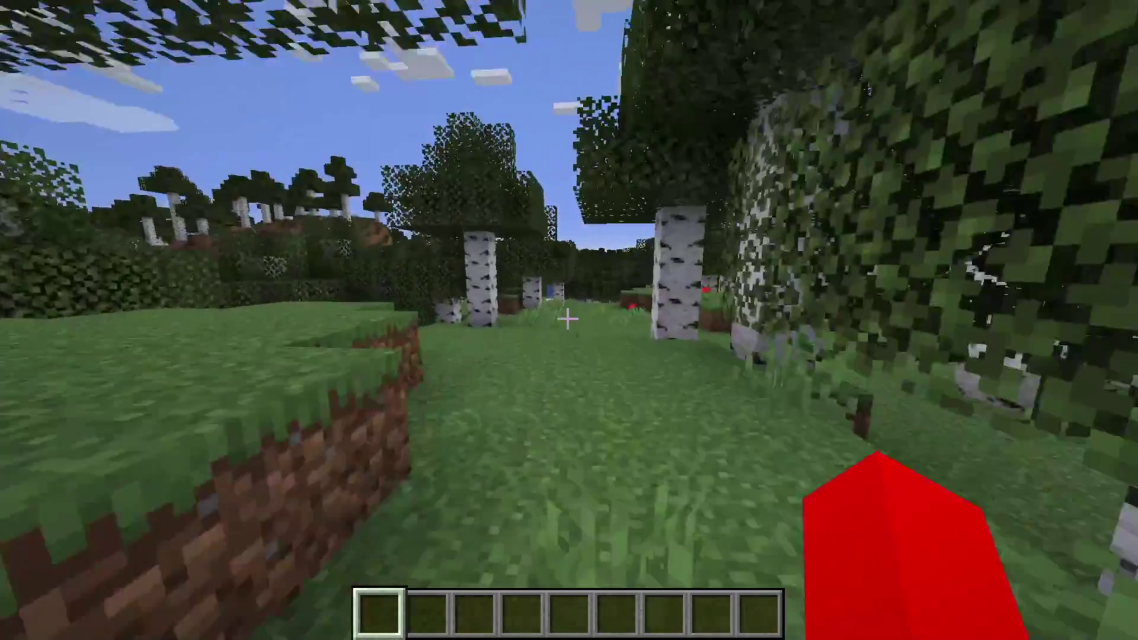
pyautogui.press('F5')
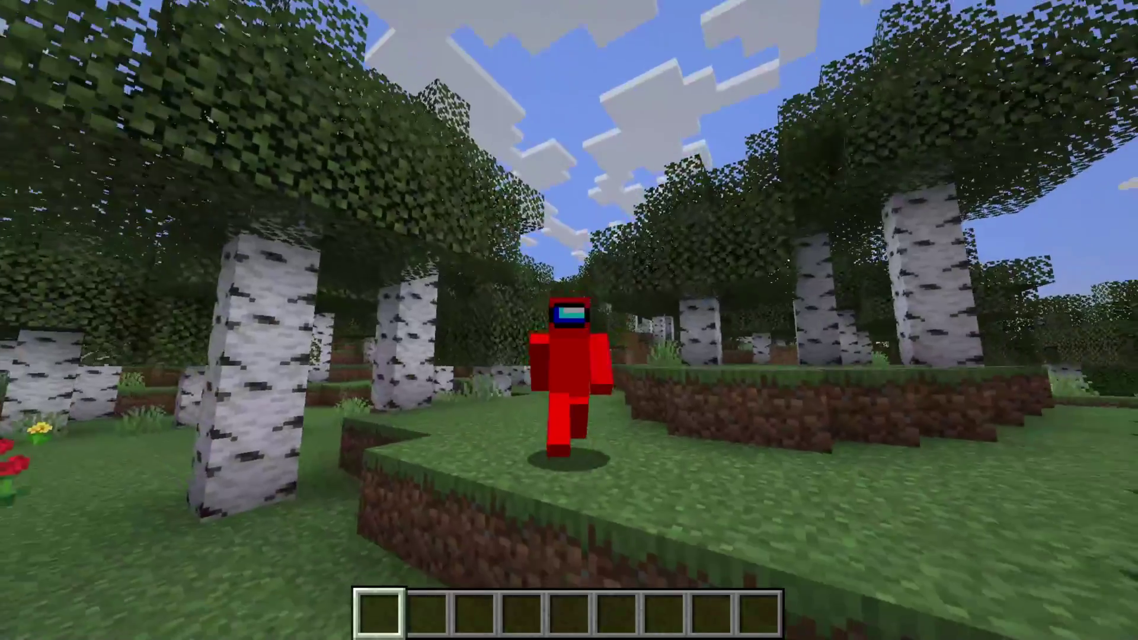
pyautogui.press('w')
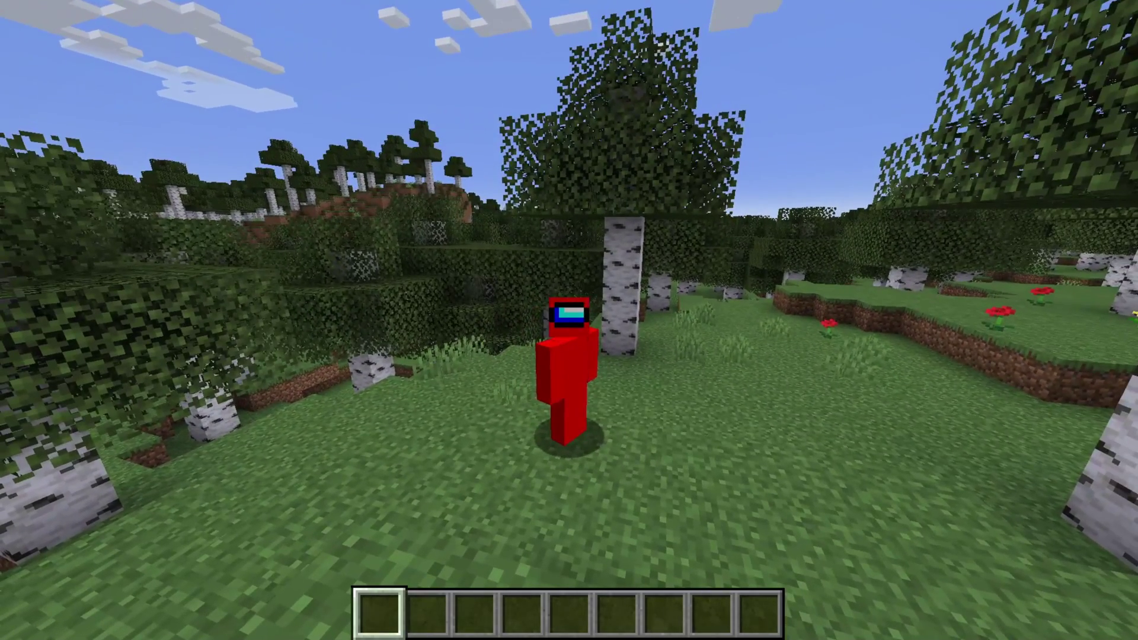
pyautogui.press('w')
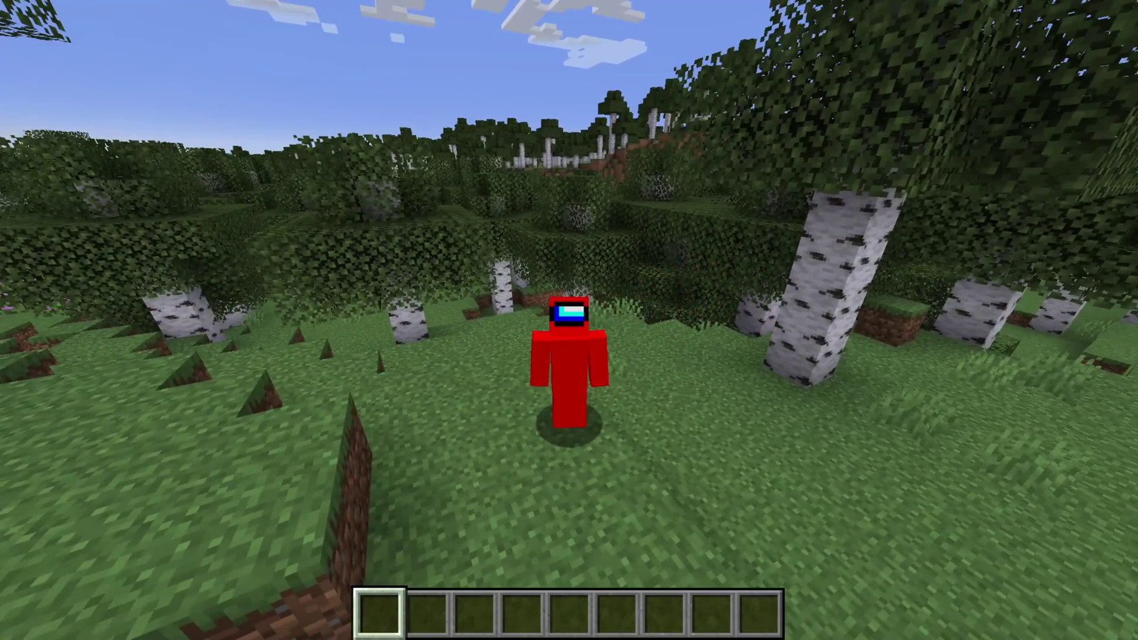
pyautogui.press('w')
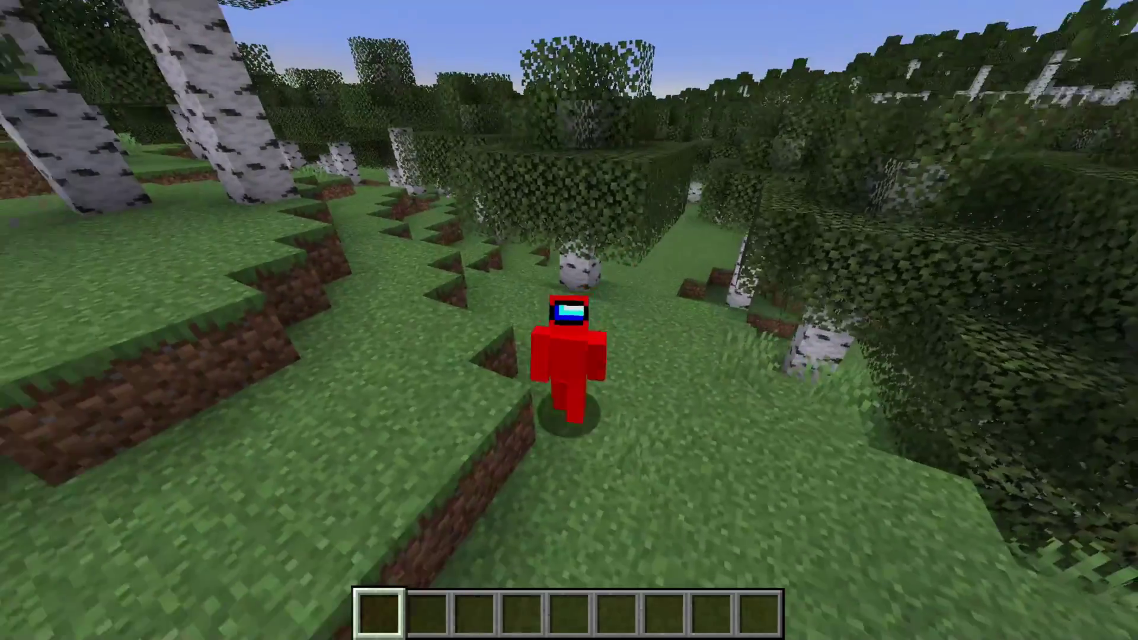
pyautogui.press('w')
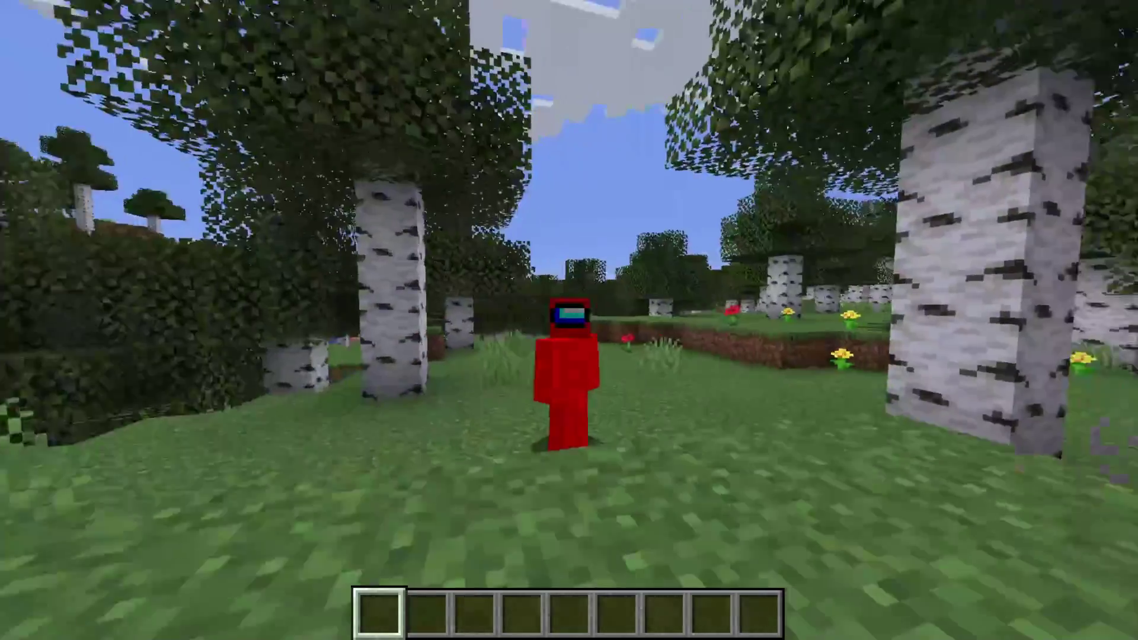
pyautogui.press('w')
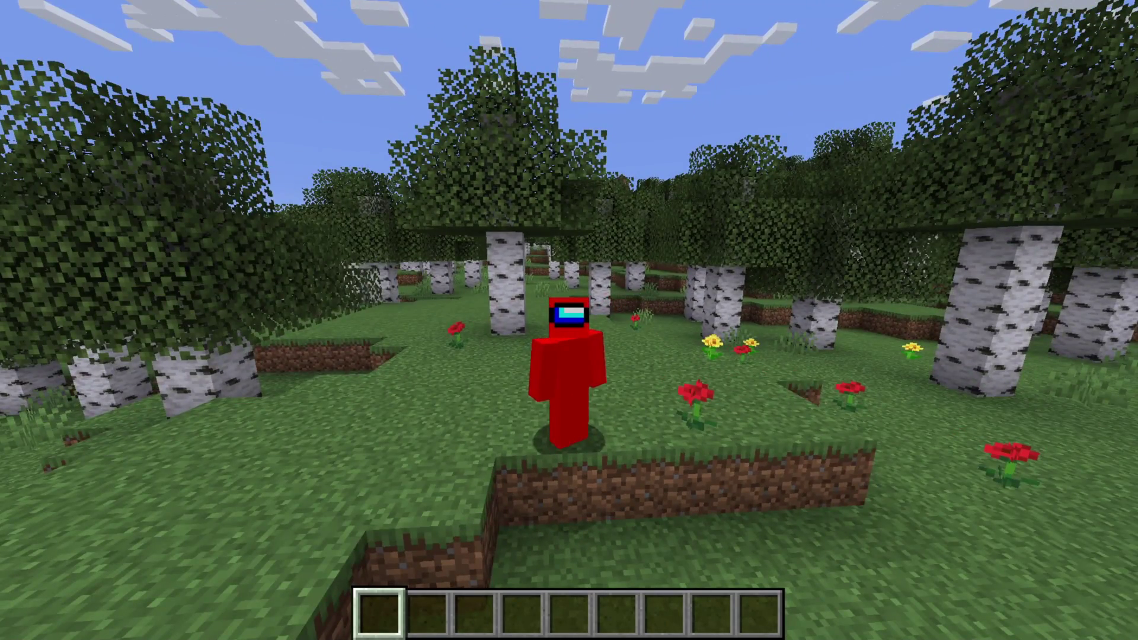
# Open the Wurst hack list, search it for x-ray and clear the search.
pyautogui.press('v')
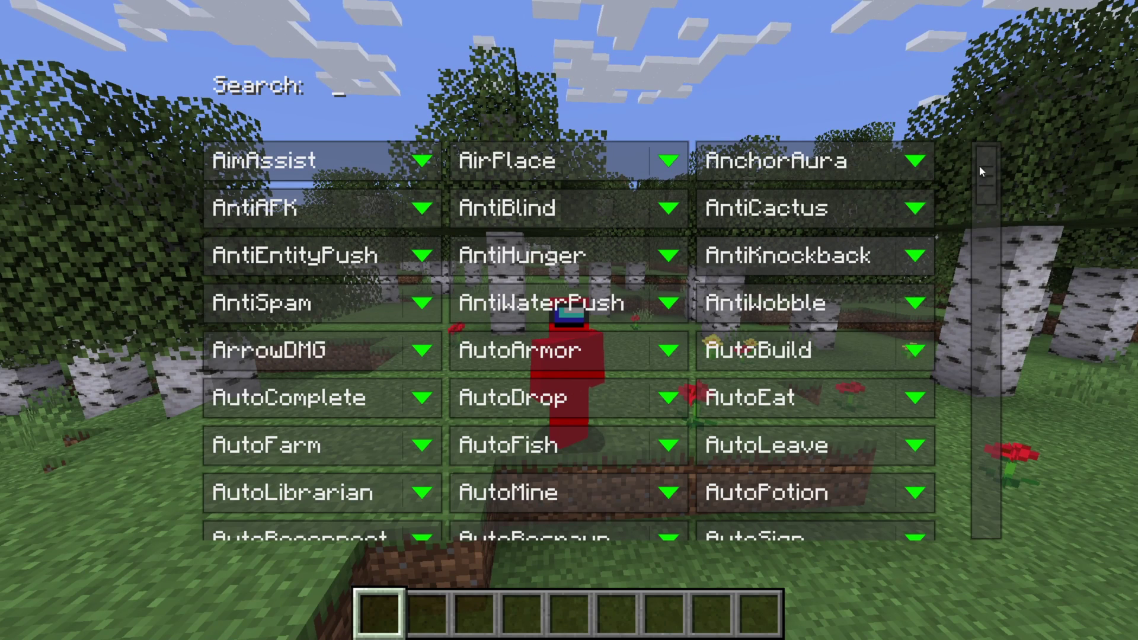
pyautogui.moveTo(978, 166)
pyautogui.mouseDown()
pyautogui.moveTo(987, 503)
pyautogui.moveTo(1003, 281)
pyautogui.moveTo(990, 158)
pyautogui.mouseUp()
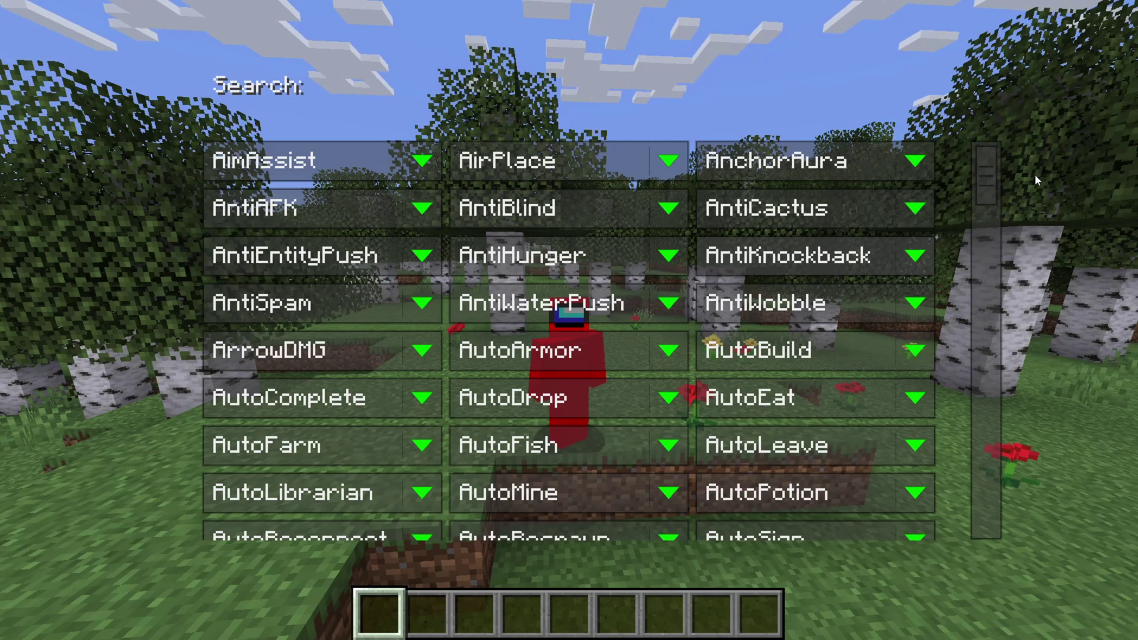
pyautogui.write('x-ray')
pyautogui.press('BackSpace')
pyautogui.press('BackSpace')
pyautogui.press('BackSpace')
pyautogui.press('BackSpace')
pyautogui.press('BackSpace')
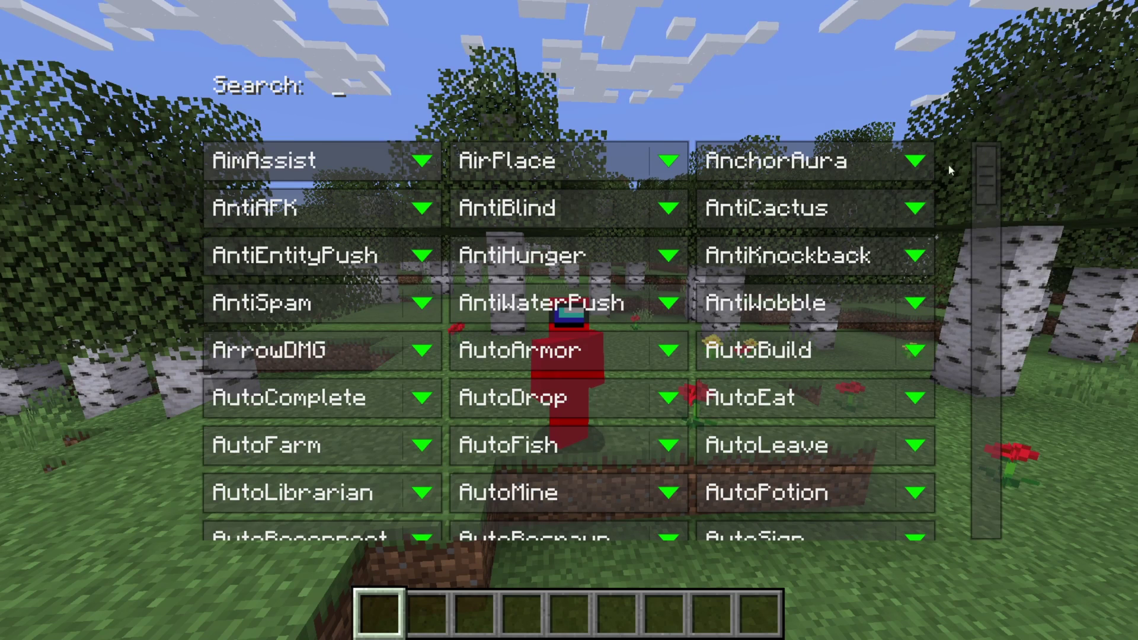
# Enable the AimAssist hack in the hack list and disable it again.
pyautogui.moveTo(900, 167)
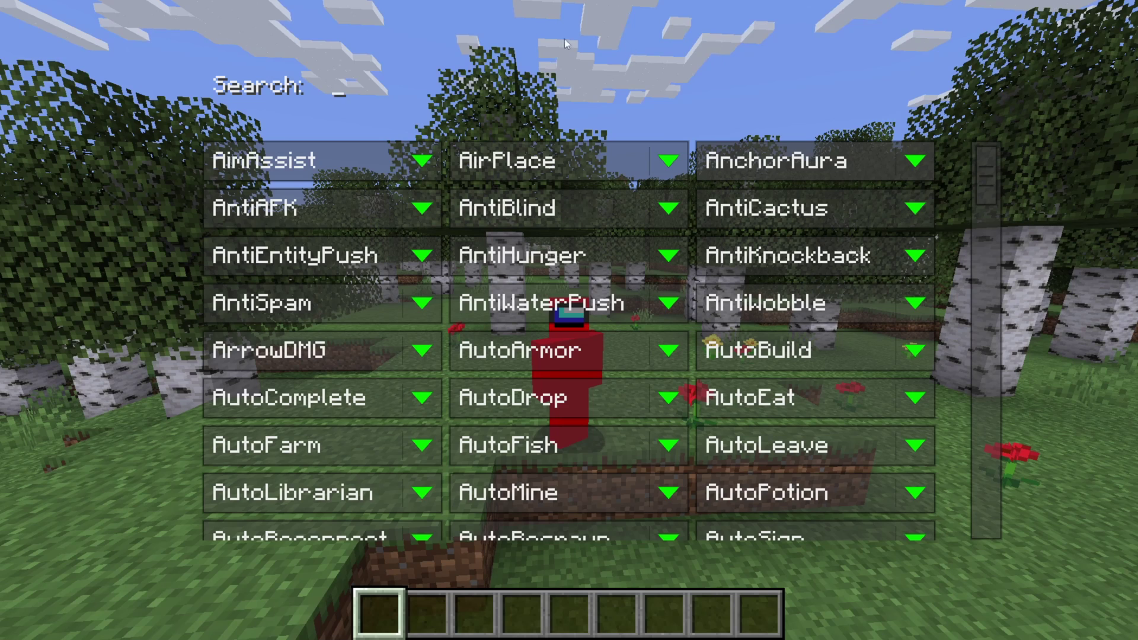
pyautogui.click(240, 169)
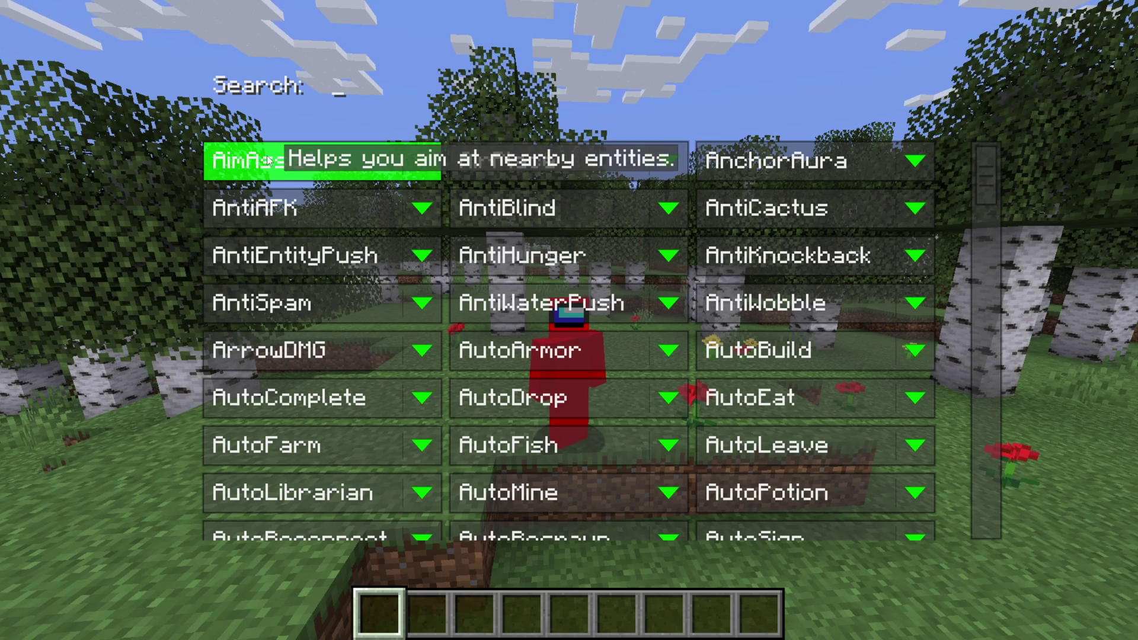
pyautogui.click(357, 157)
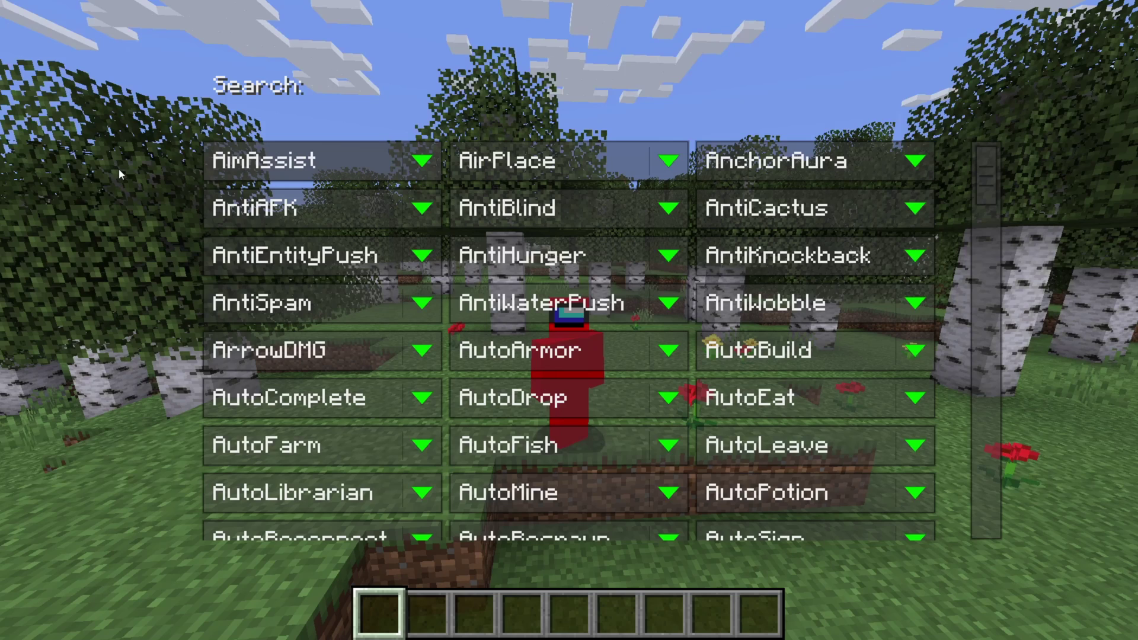
# Open the AimAssist settings and set Range to 4.4 and Rotation Speed to 1110°/s.
pyautogui.click(423, 161)
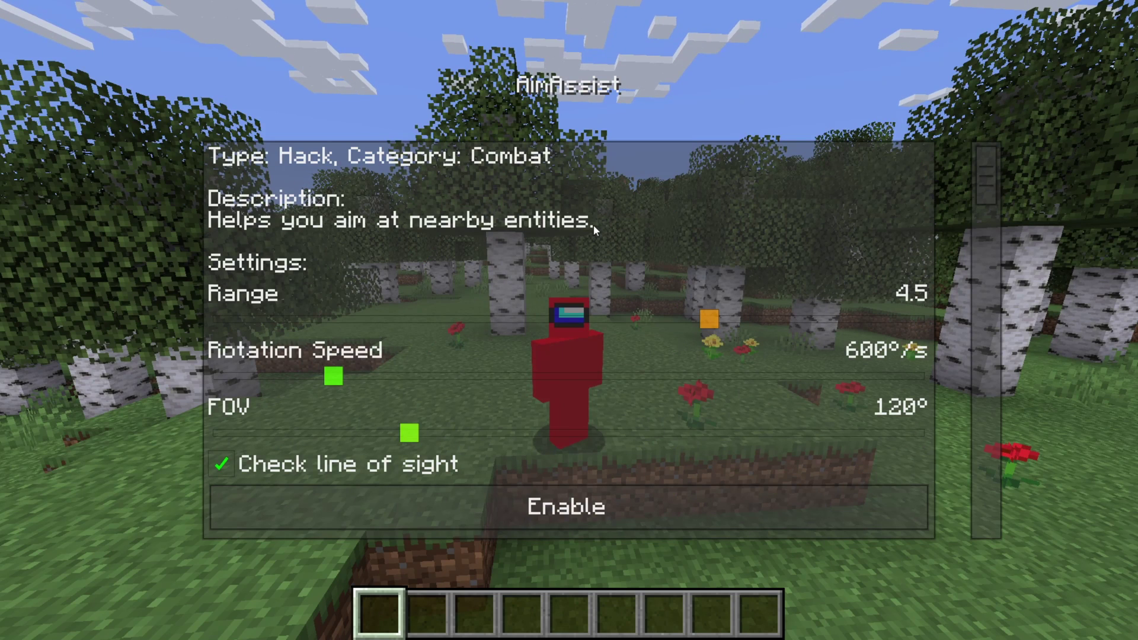
pyautogui.scroll(-5, 717, 209)
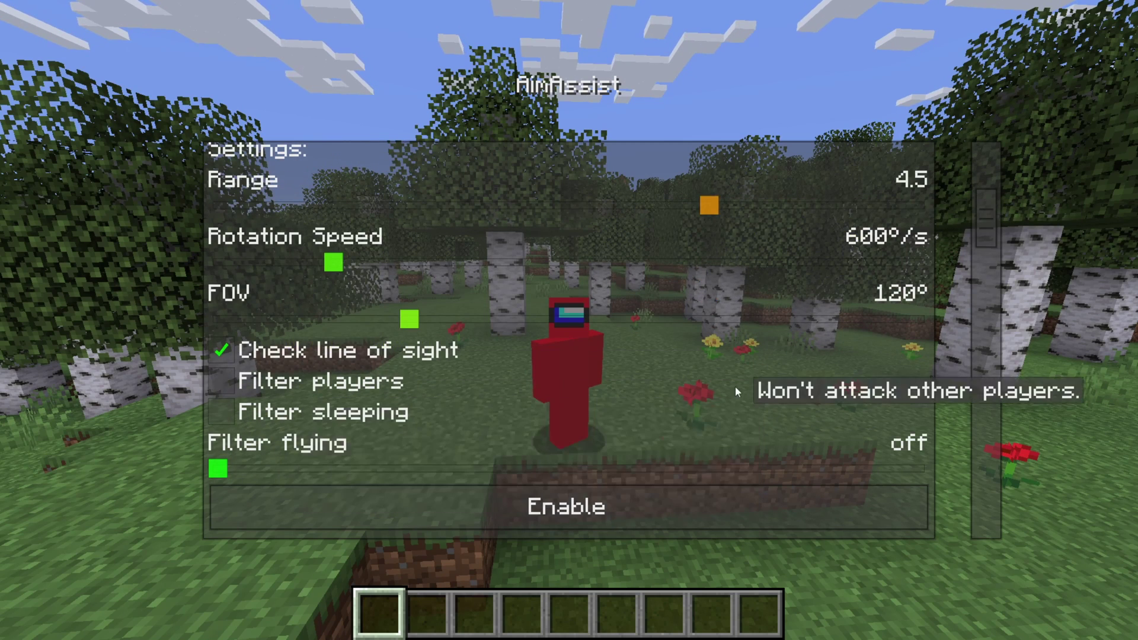
pyautogui.scroll(5, 738, 388)
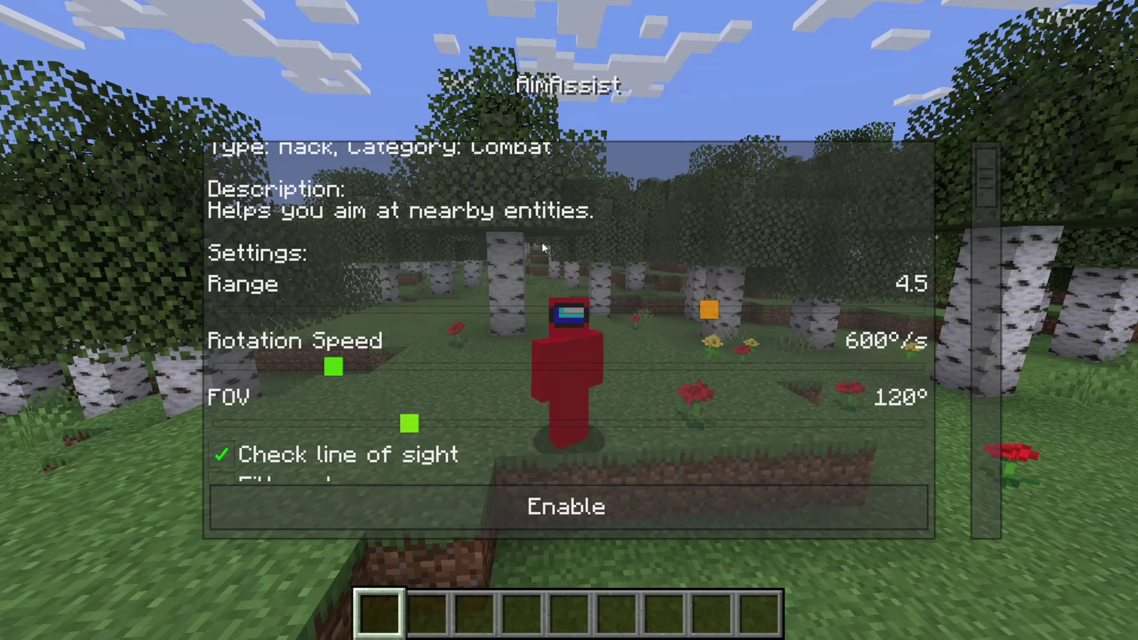
pyautogui.scroll(1, 599, 302)
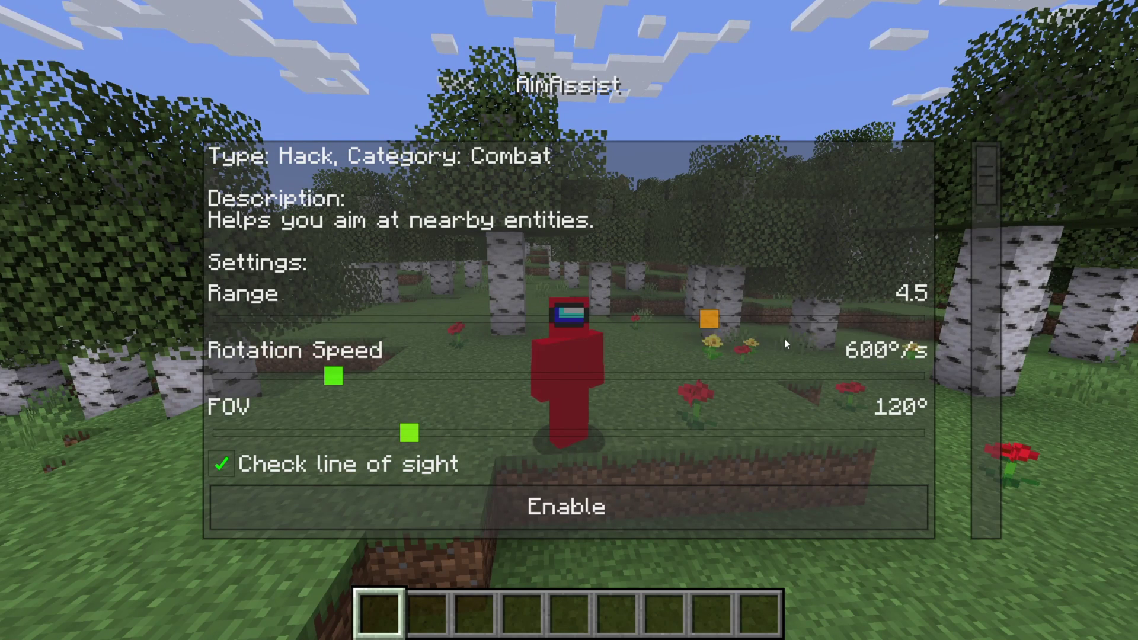
pyautogui.moveTo(706, 320)
pyautogui.mouseDown()
pyautogui.moveTo(936, 330)
pyautogui.moveTo(695, 329)
pyautogui.mouseUp()
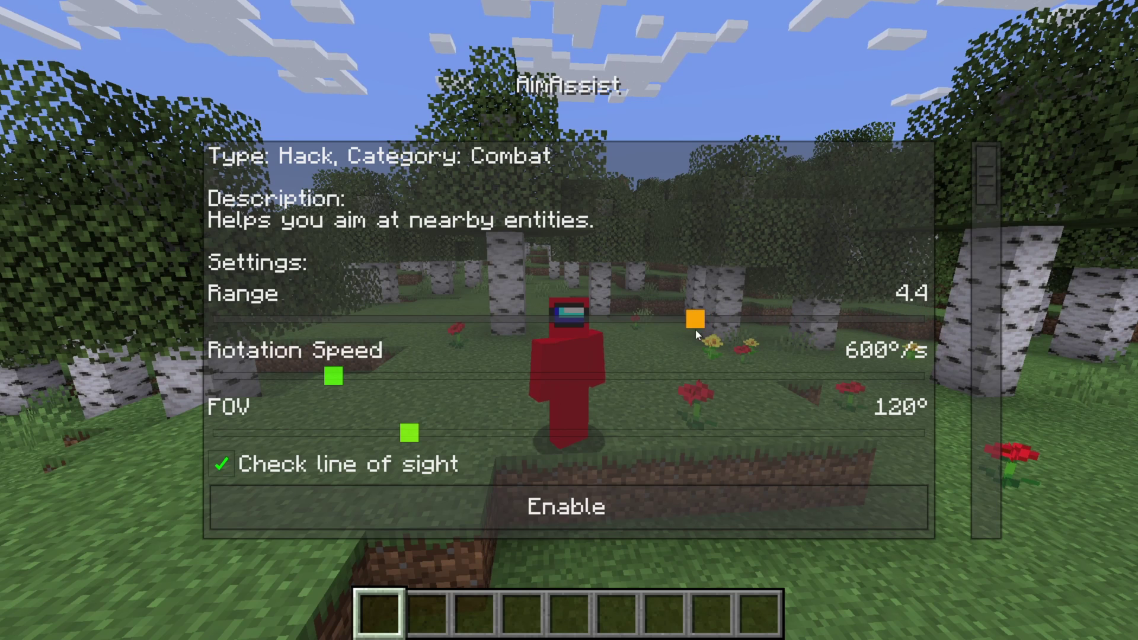
pyautogui.moveTo(334, 377); pyautogui.dragTo(427, 415)
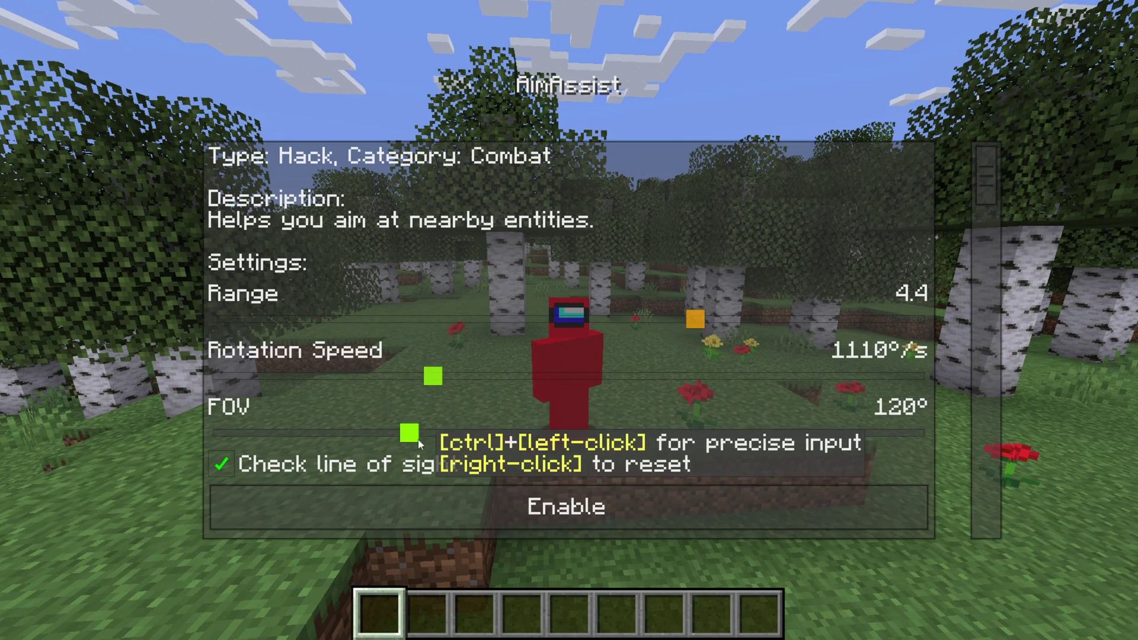
# Look through AimAssist's entity filter settings and toggle the hack on and back off.
pyautogui.scroll(-4, 408, 385)
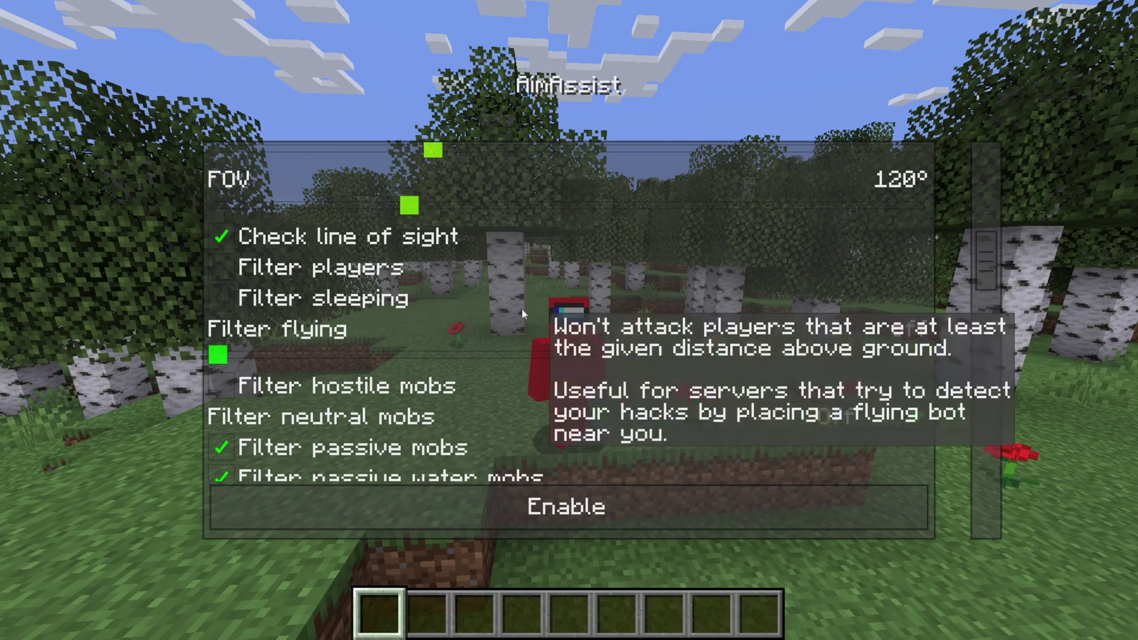
pyautogui.scroll(-2, 414, 342)
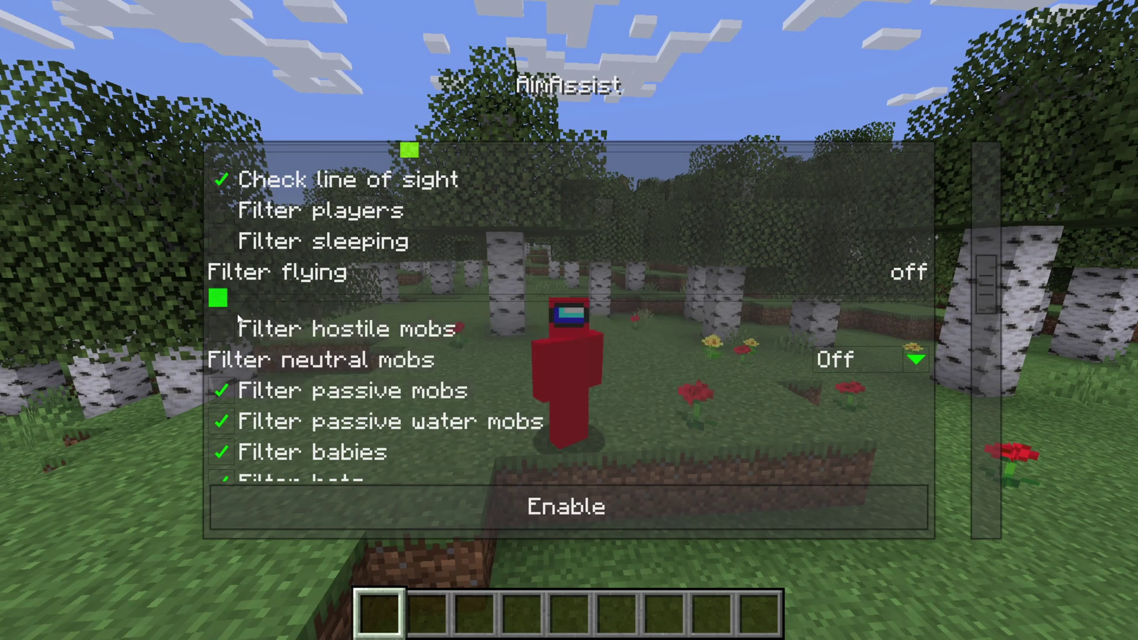
pyautogui.scroll(-1, 593, 321)
pyautogui.scroll(-3, 598, 322)
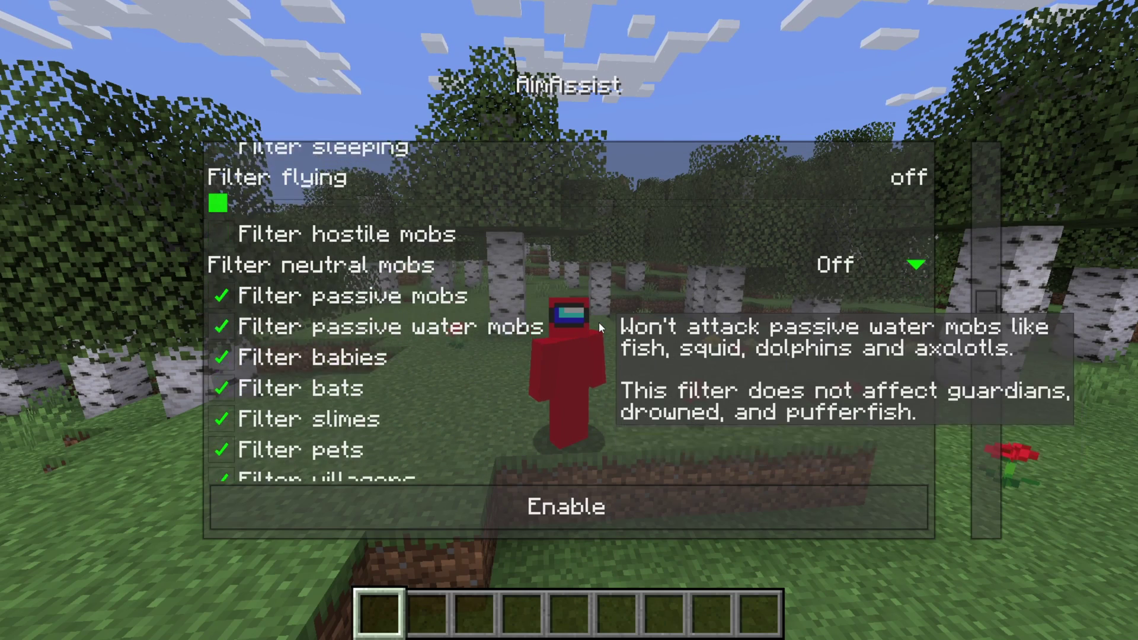
pyautogui.scroll(-2, 402, 346)
pyautogui.scroll(-9, 401, 346)
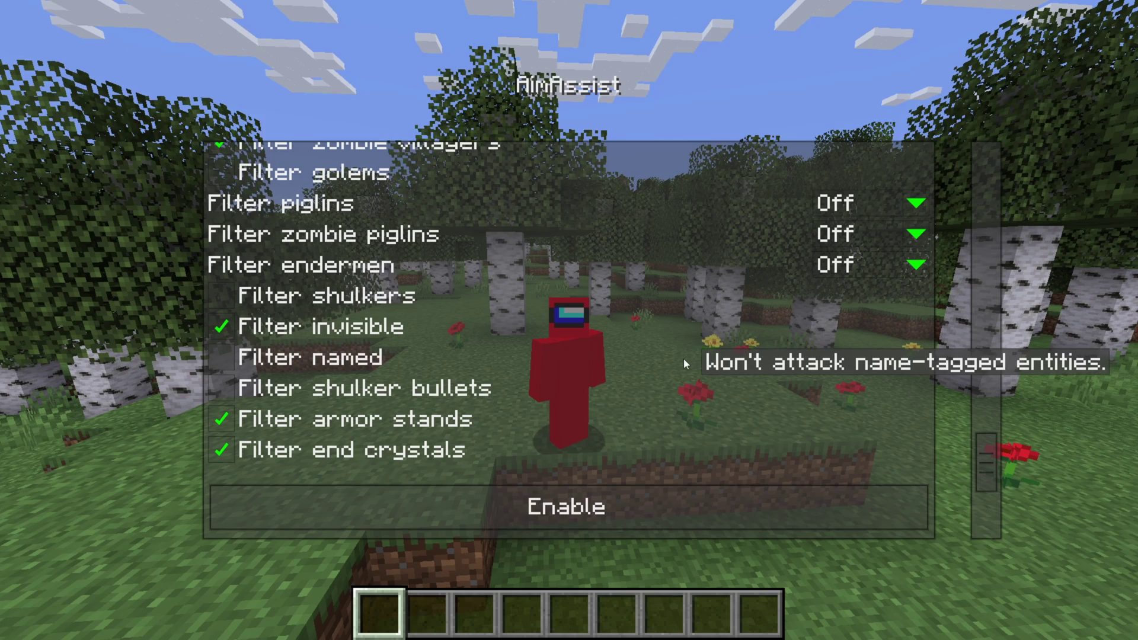
pyautogui.click(695, 497)
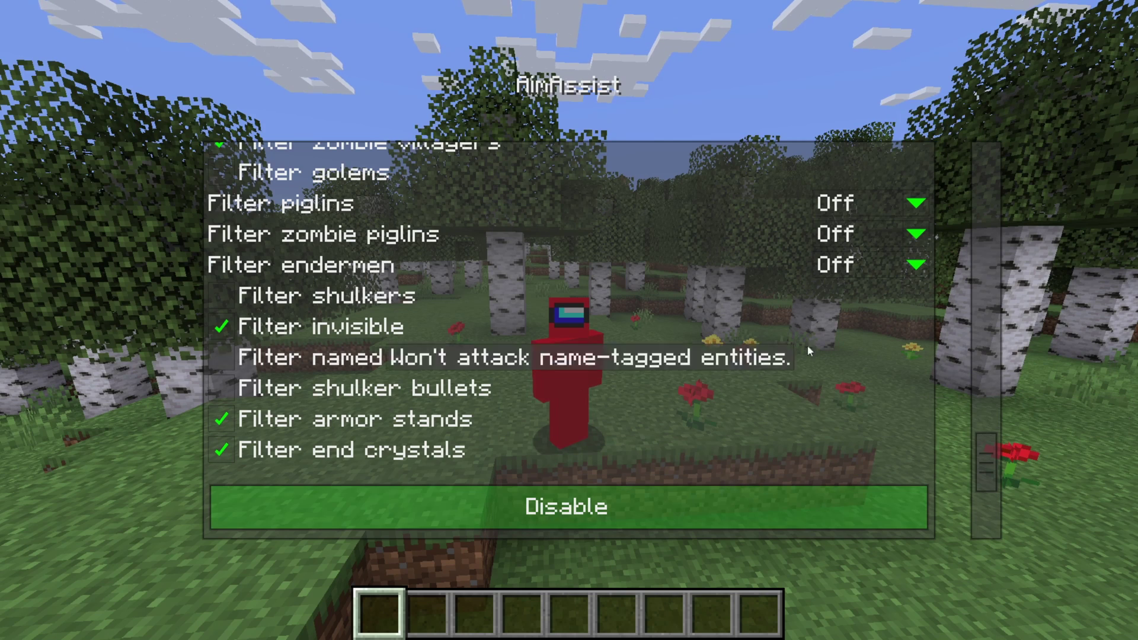
pyautogui.click(717, 504)
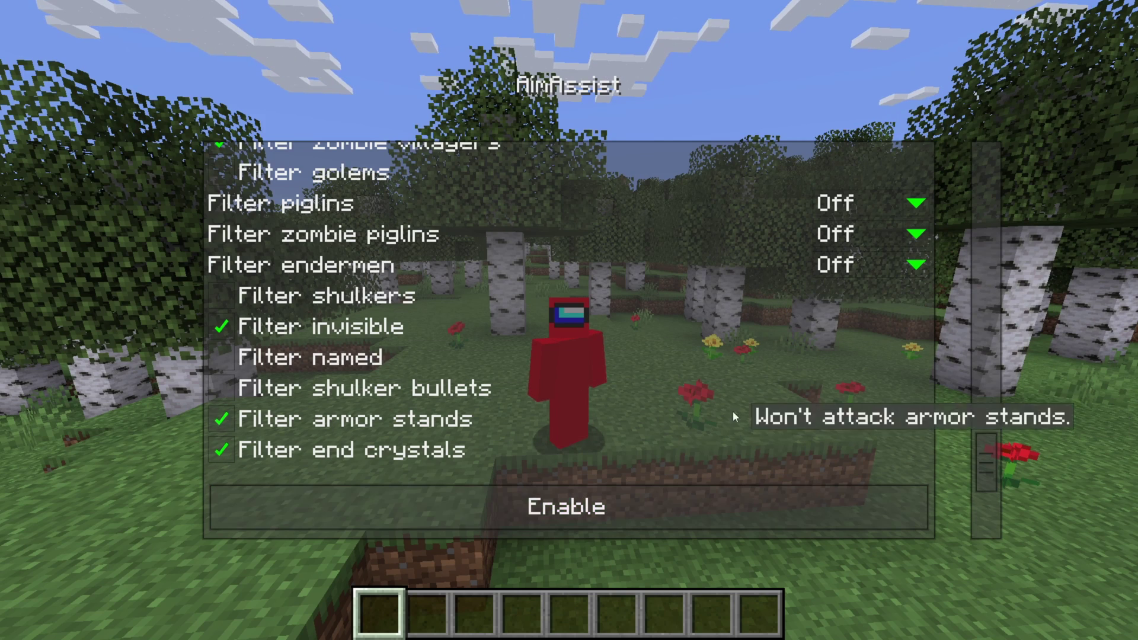
# Add a keybind that toggles AimAssist with the letter g and leave the hack's settings.
pyautogui.scroll(-3, 733, 409)
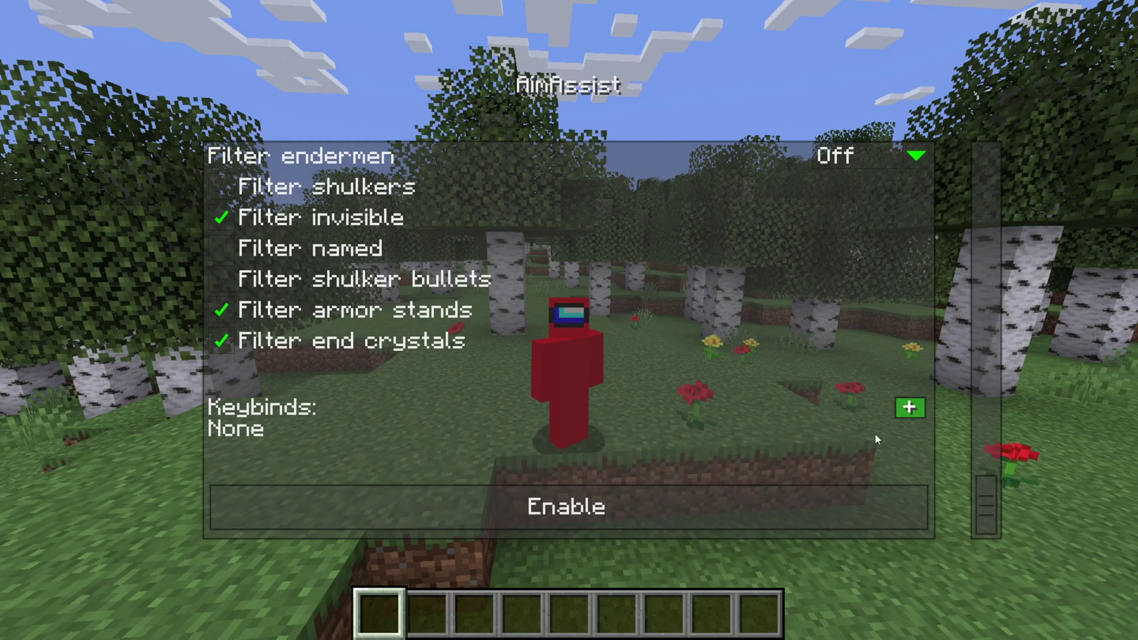
pyautogui.click(903, 408)
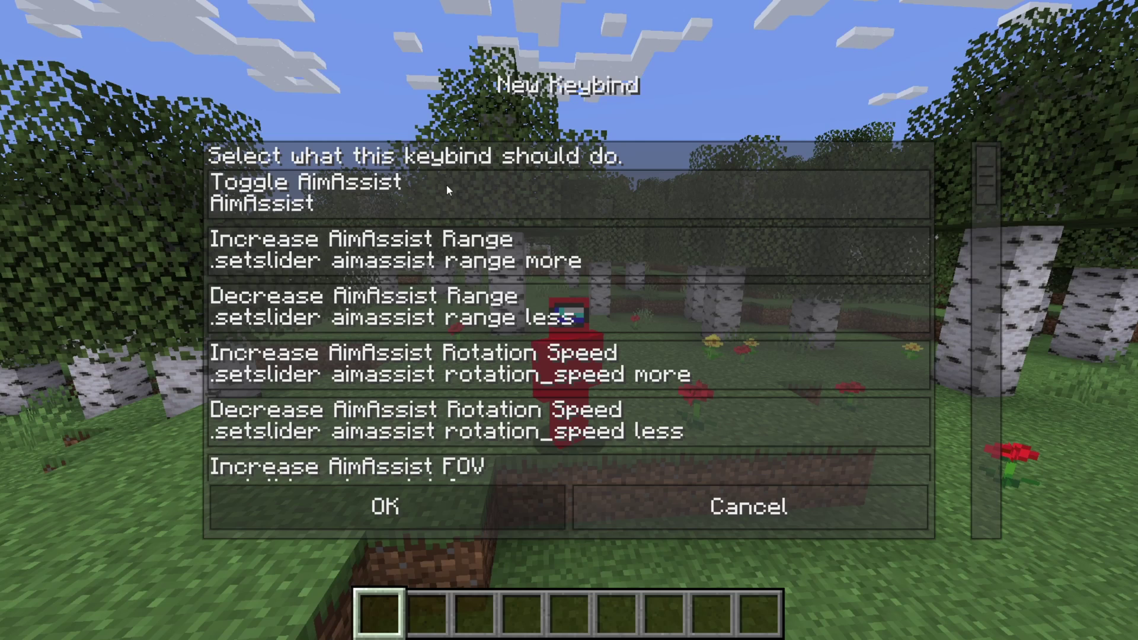
pyautogui.click(353, 197)
pyautogui.click(437, 501)
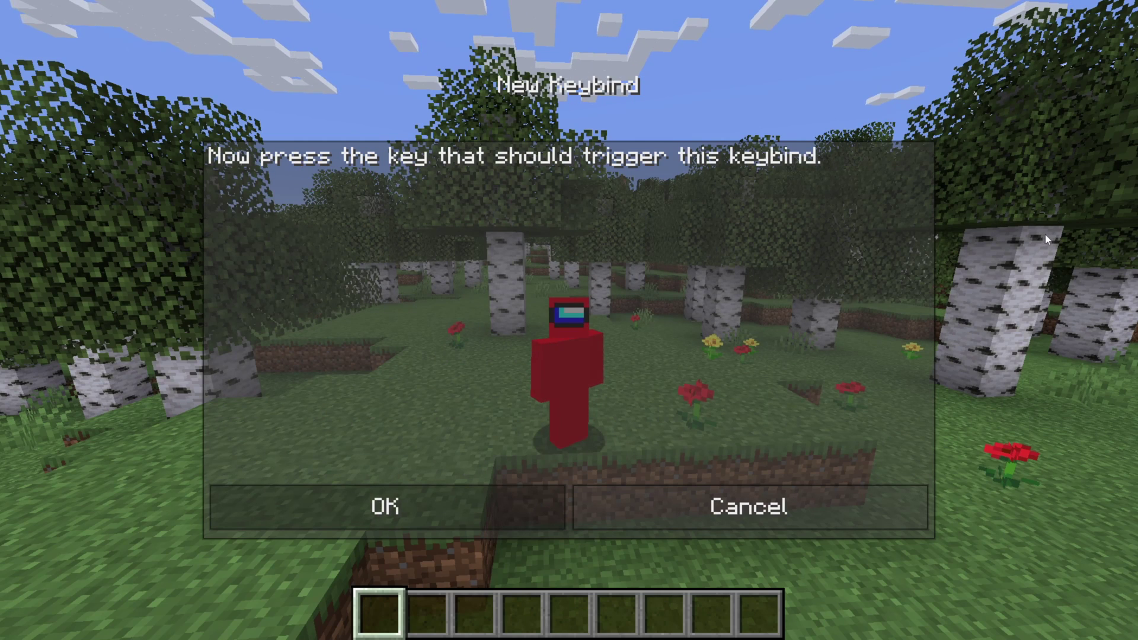
pyautogui.press('g')
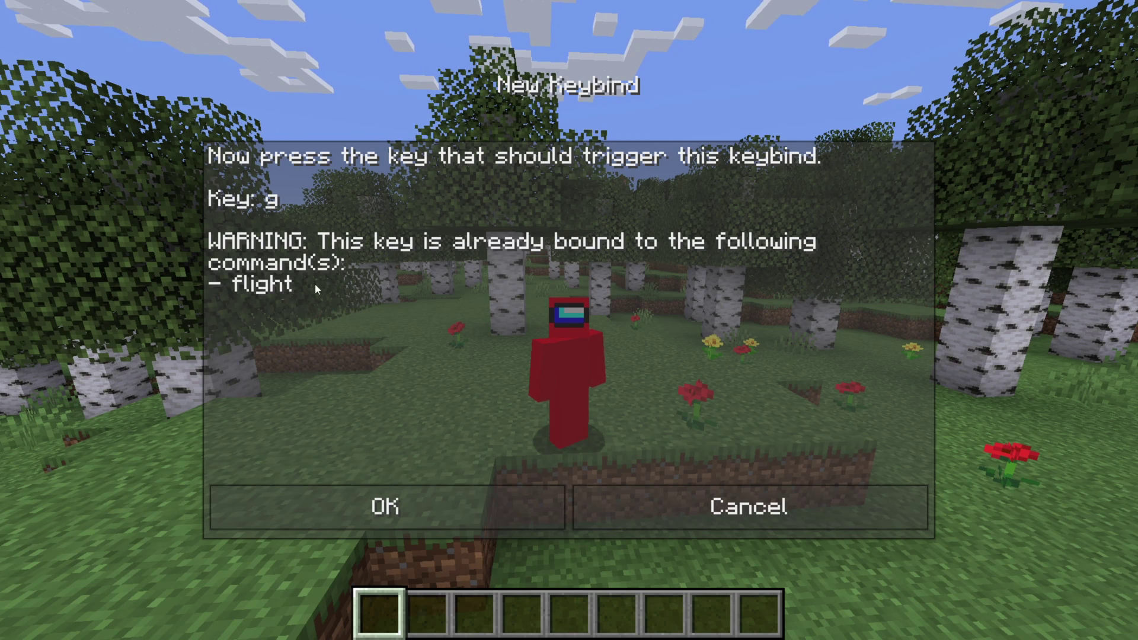
pyautogui.click(497, 507)
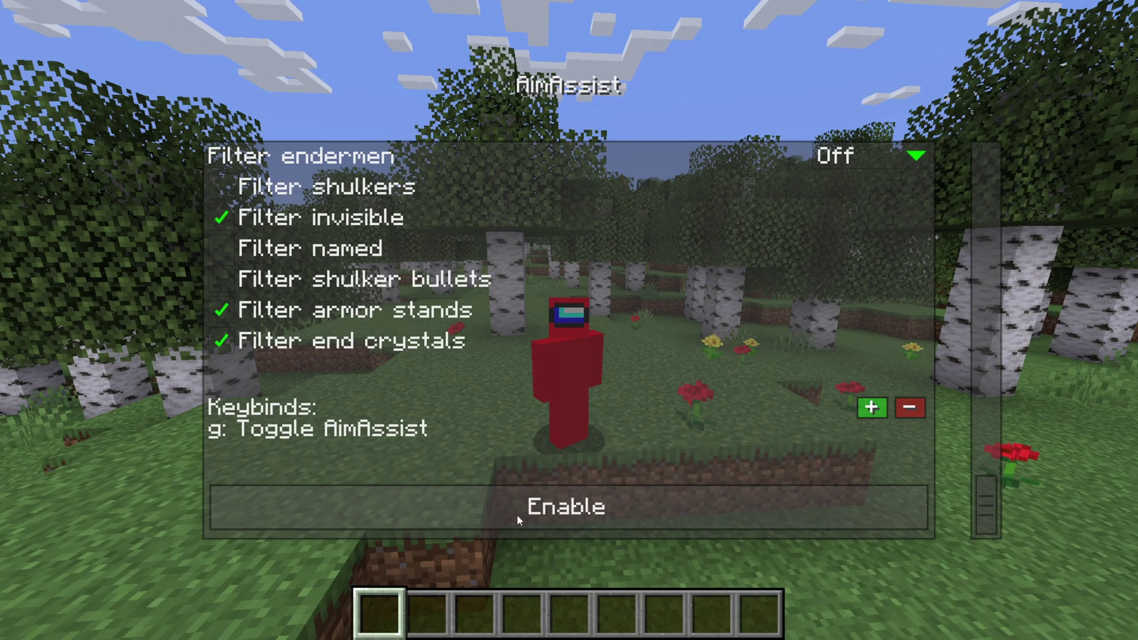
pyautogui.press('Escape')
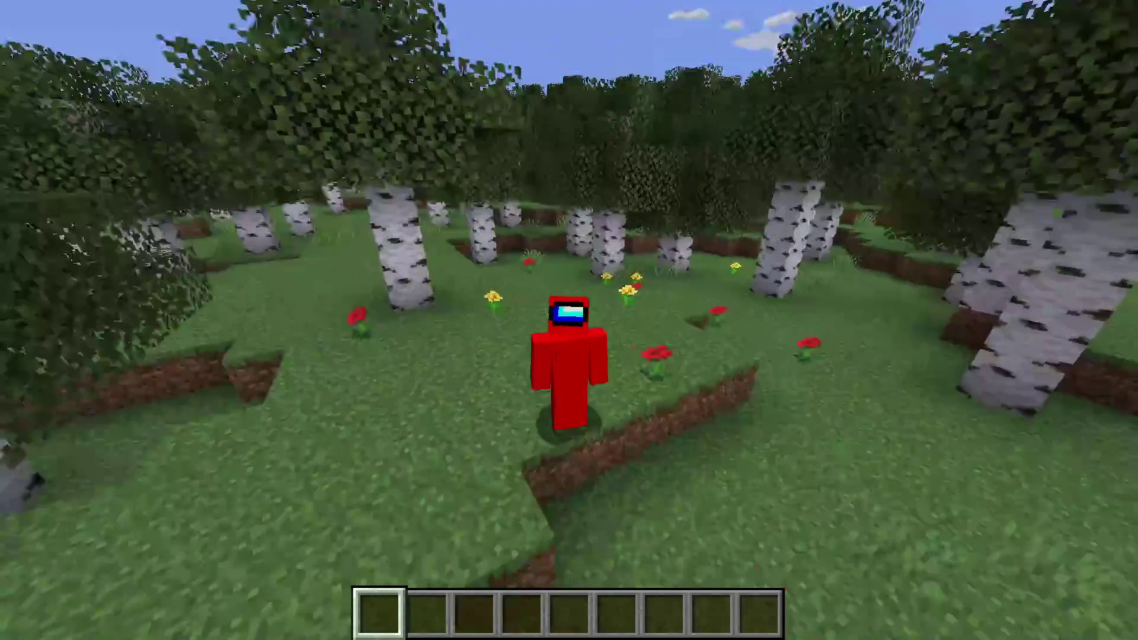
# Look through the whole Wurst hack list and read the descriptions of Zoom, WikiDataExport and WurstCapes.
pyautogui.press('Shift_R')
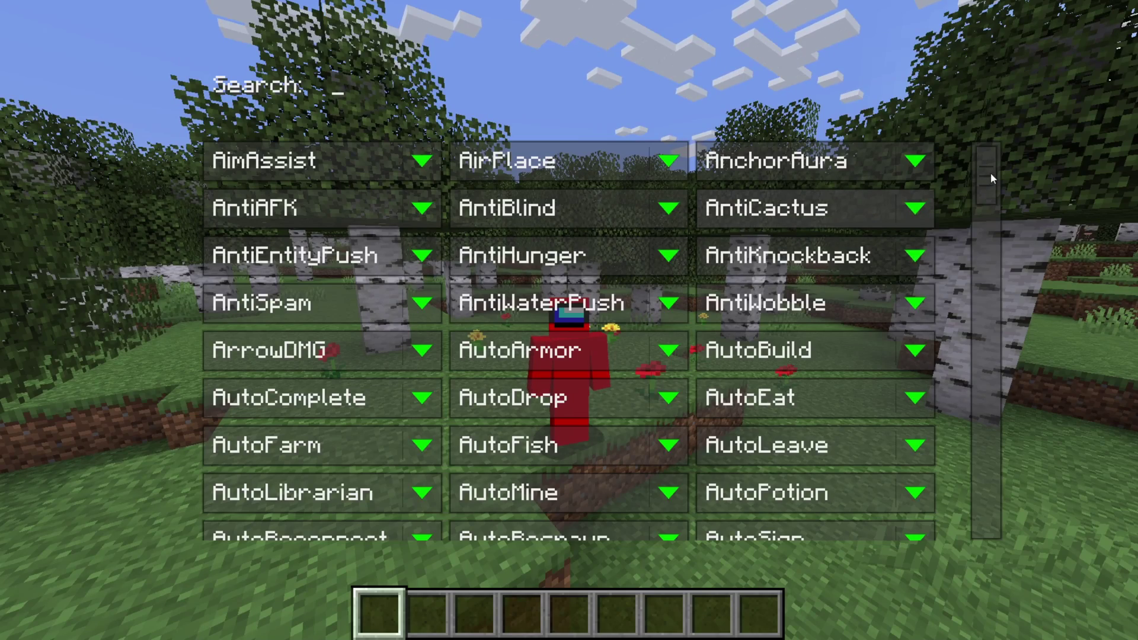
pyautogui.moveTo(986, 172); pyautogui.dragTo(976, 504)
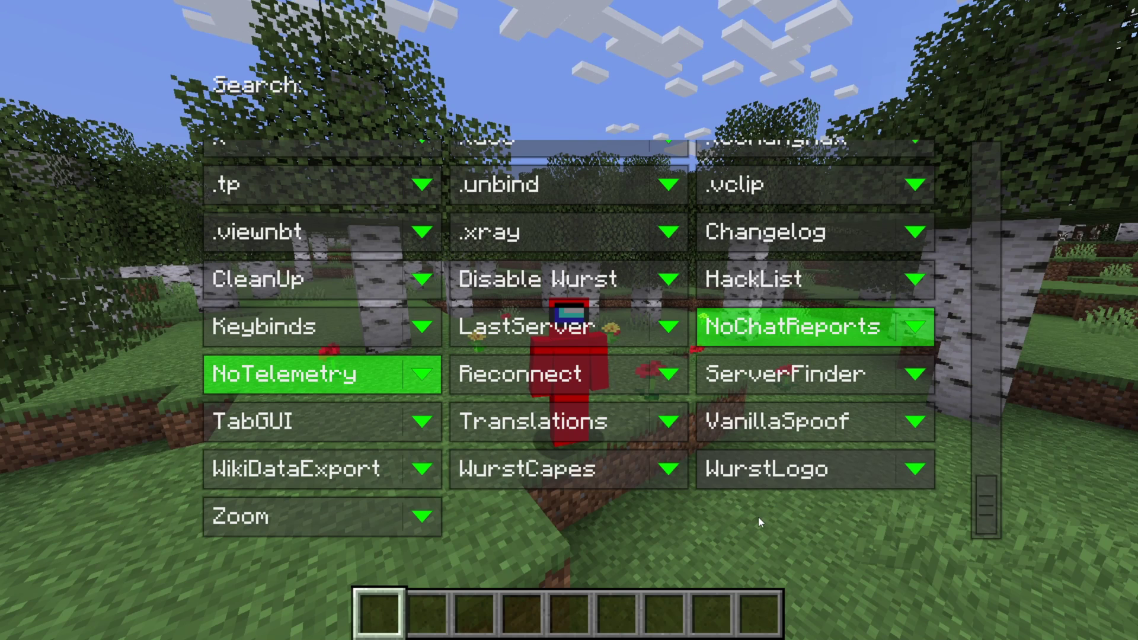
pyautogui.moveTo(433, 532)
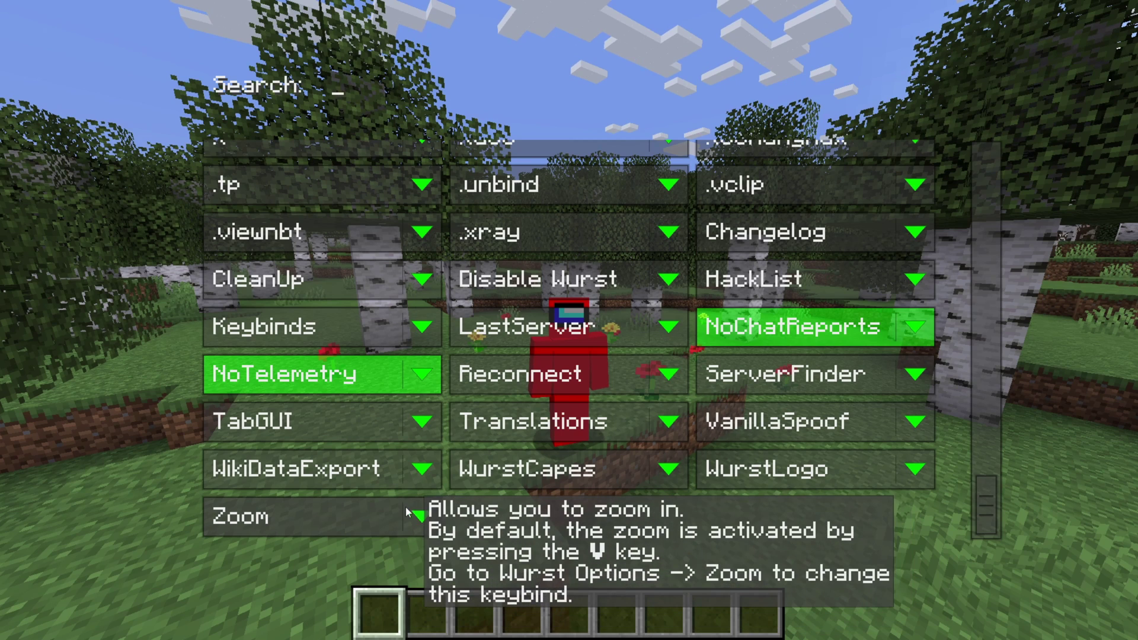
pyautogui.moveTo(314, 468)
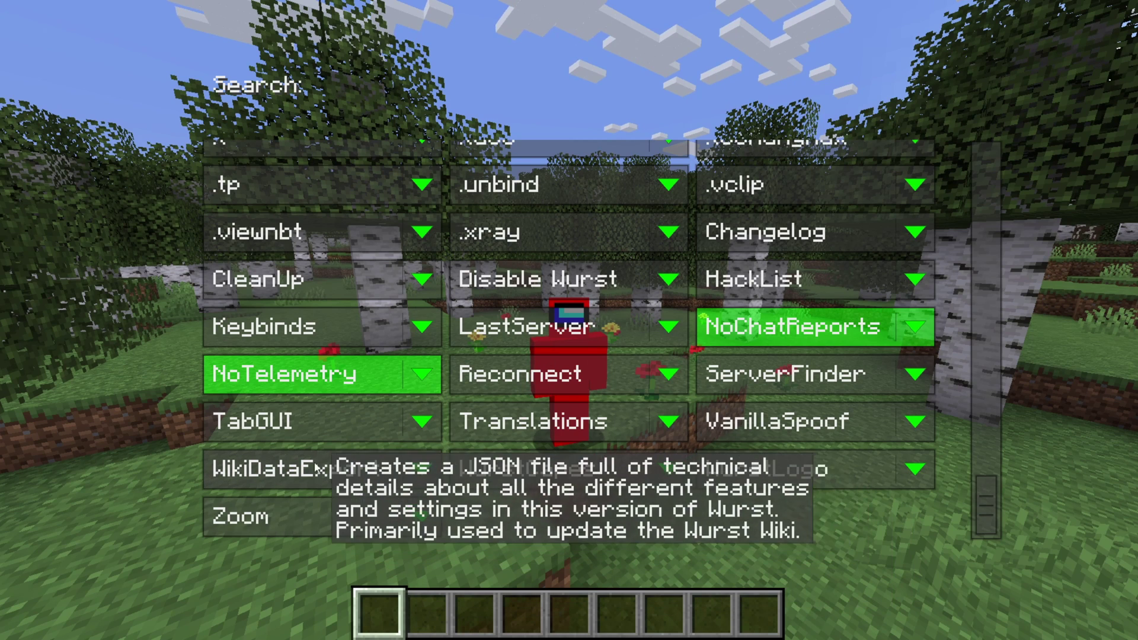
pyautogui.moveTo(514, 480)
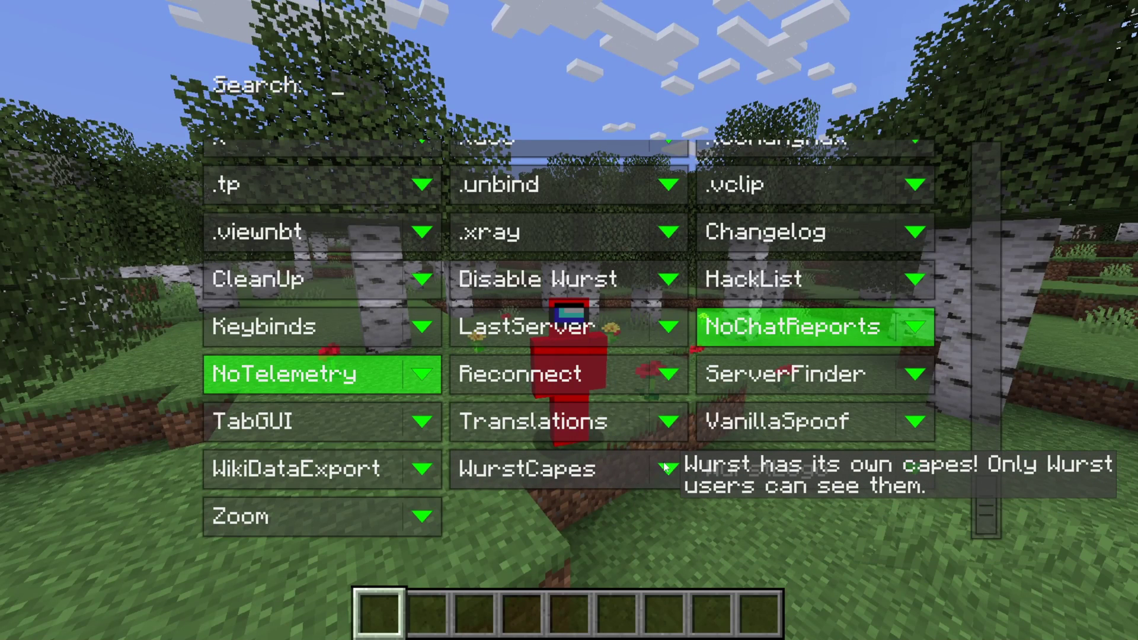
pyautogui.moveTo(881, 494)
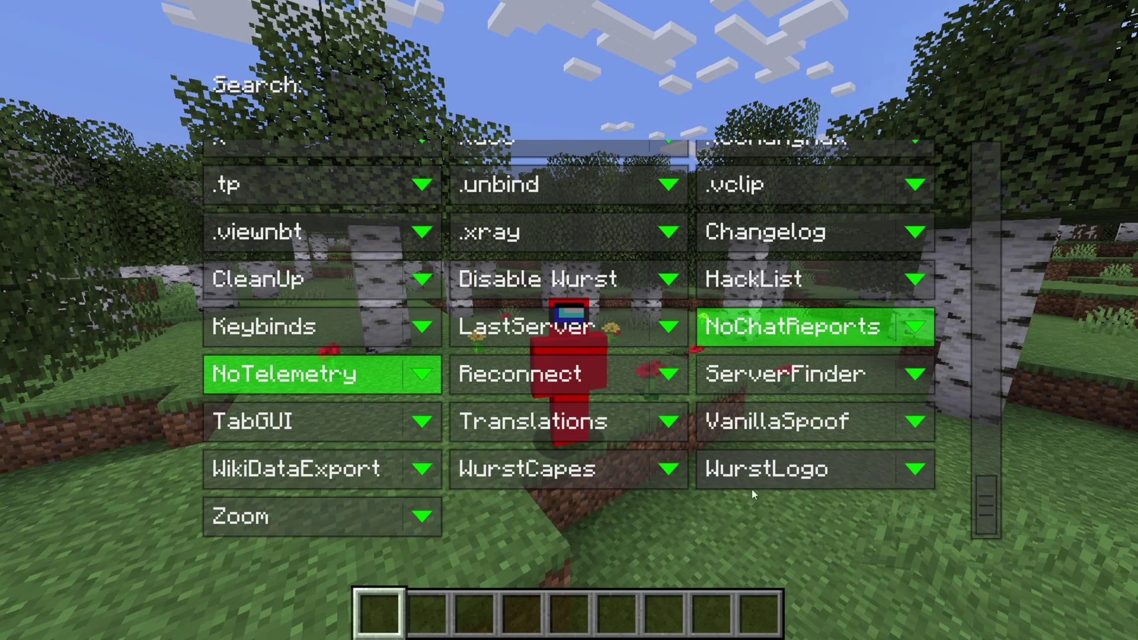
pyautogui.press('Escape')
# View the Wurst Options screen from the game menu and return to the game.
pyautogui.press('Escape')
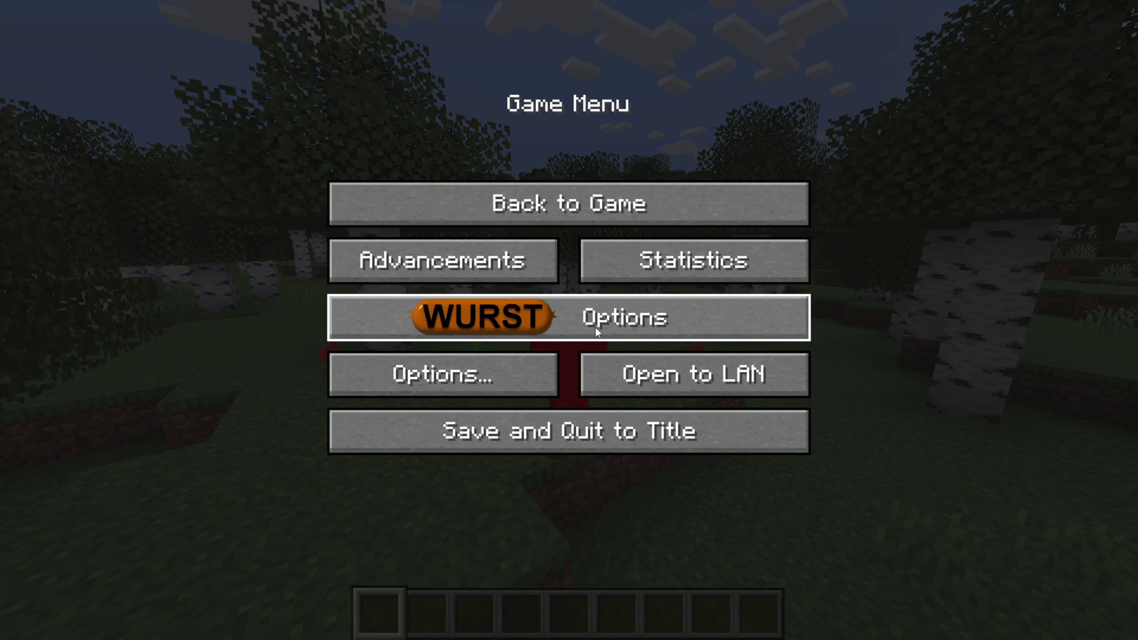
pyautogui.click(740, 317)
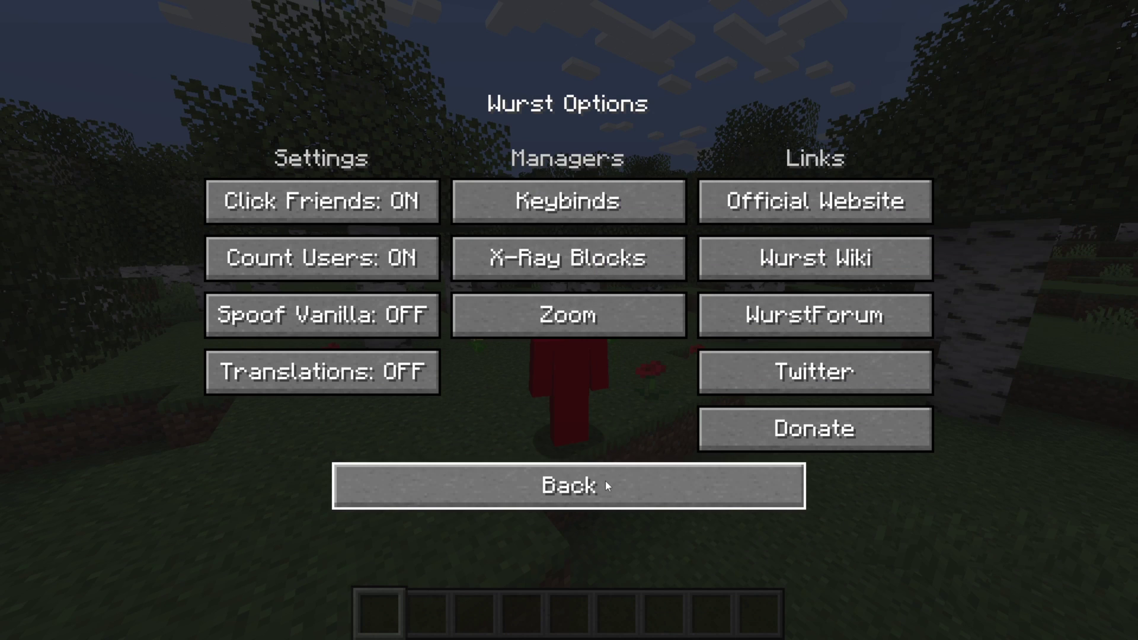
pyautogui.click(605, 481)
pyautogui.click(648, 212)
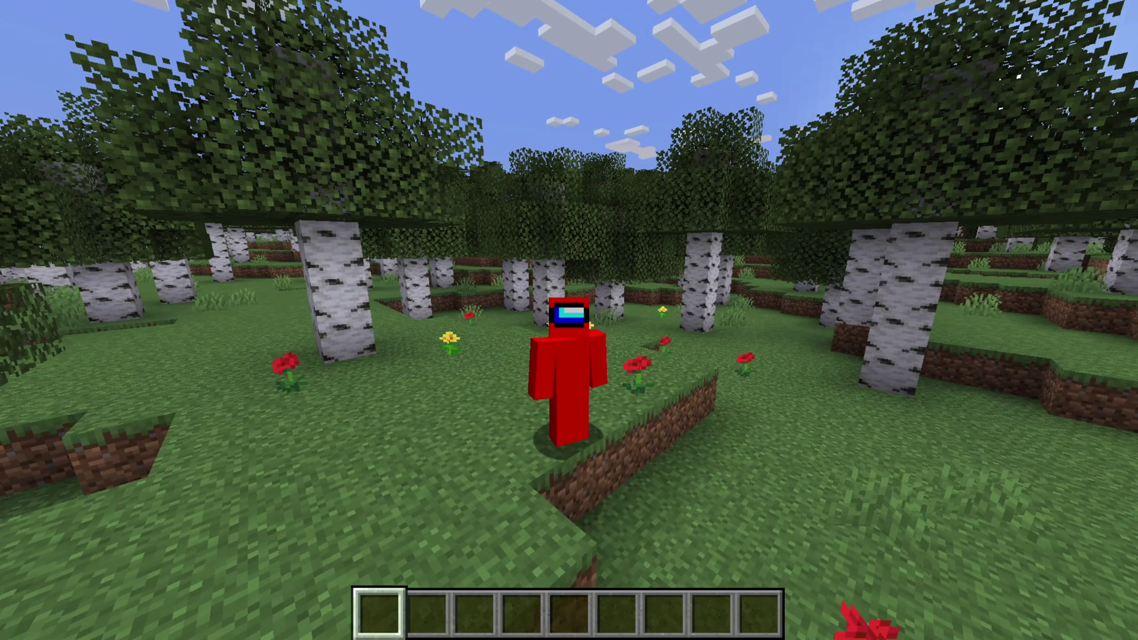
# Reopen the hack list, view the settings of the AirPlace hack and close the list.
pyautogui.press('.')
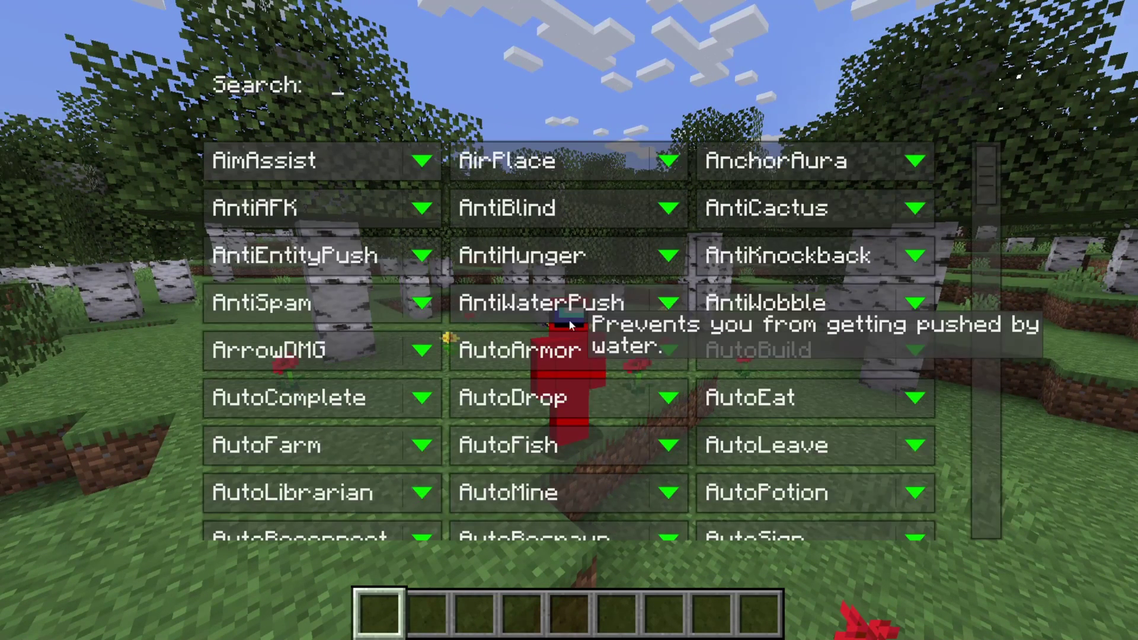
pyautogui.click(672, 161)
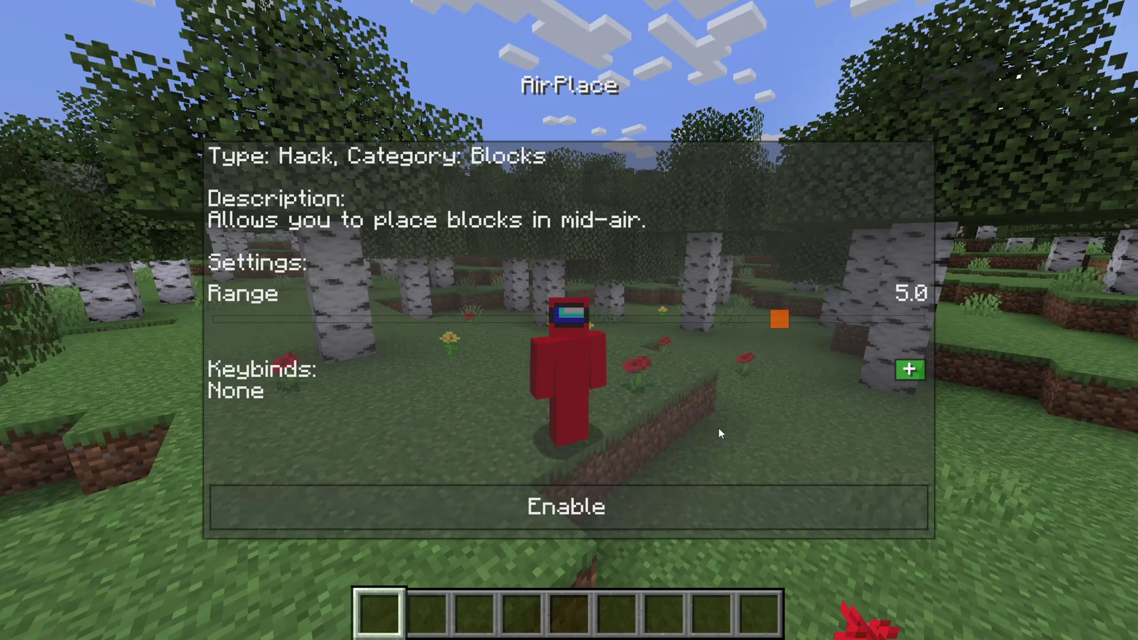
pyautogui.press('Escape')
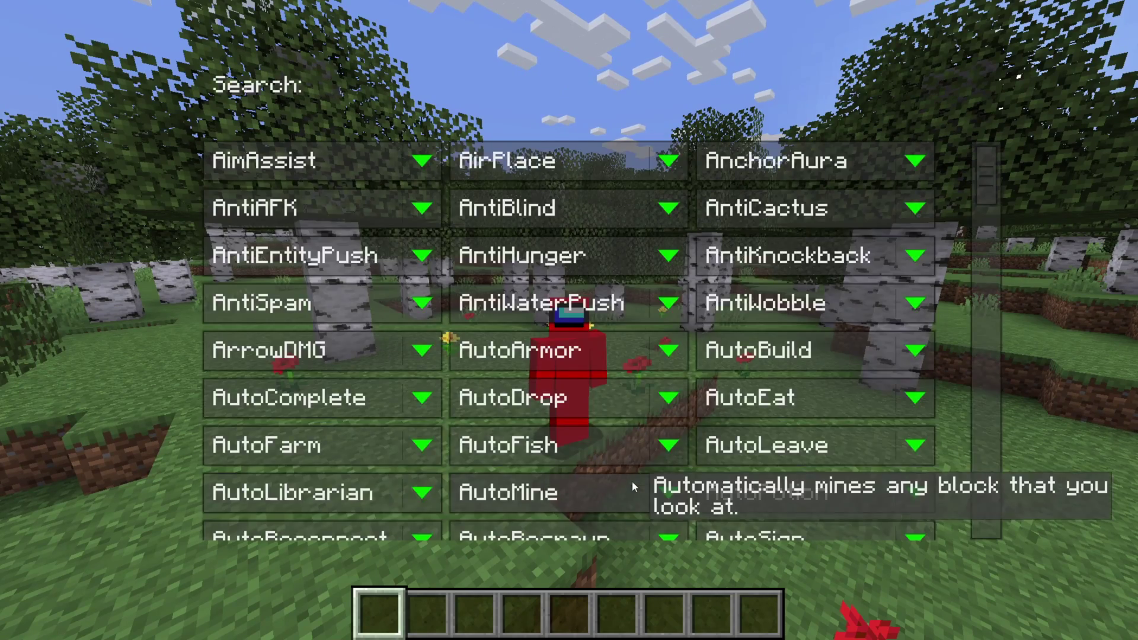
pyautogui.press('Escape')
# Walk the character across the grassy clearing in the birch forest, jumping up the dirt ledge.
pyautogui.press('w')
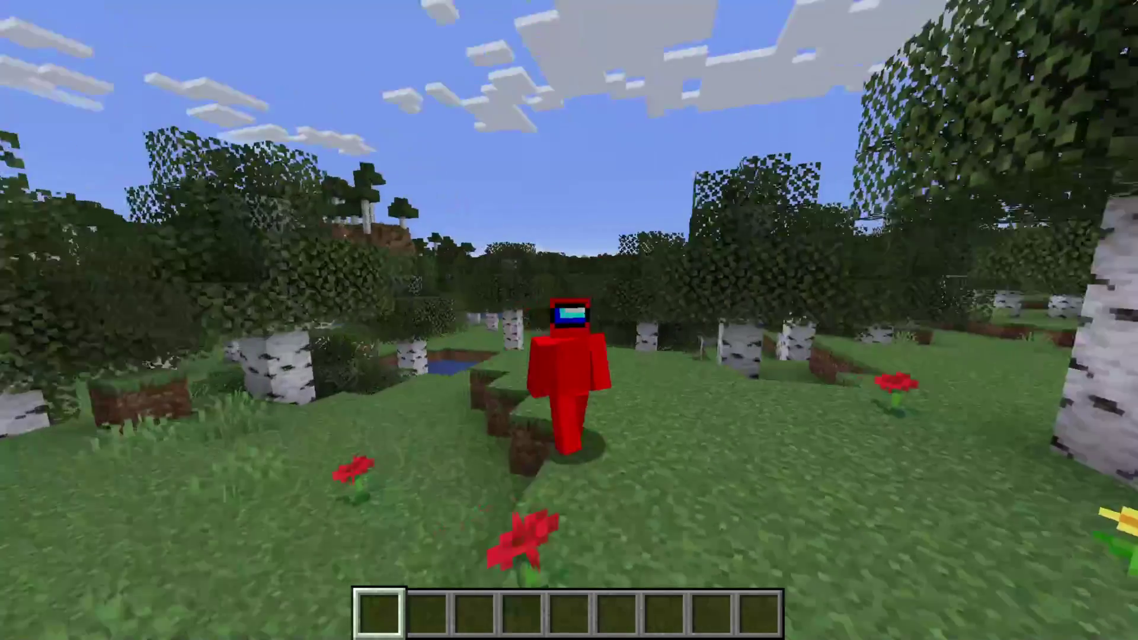
pyautogui.press('w')
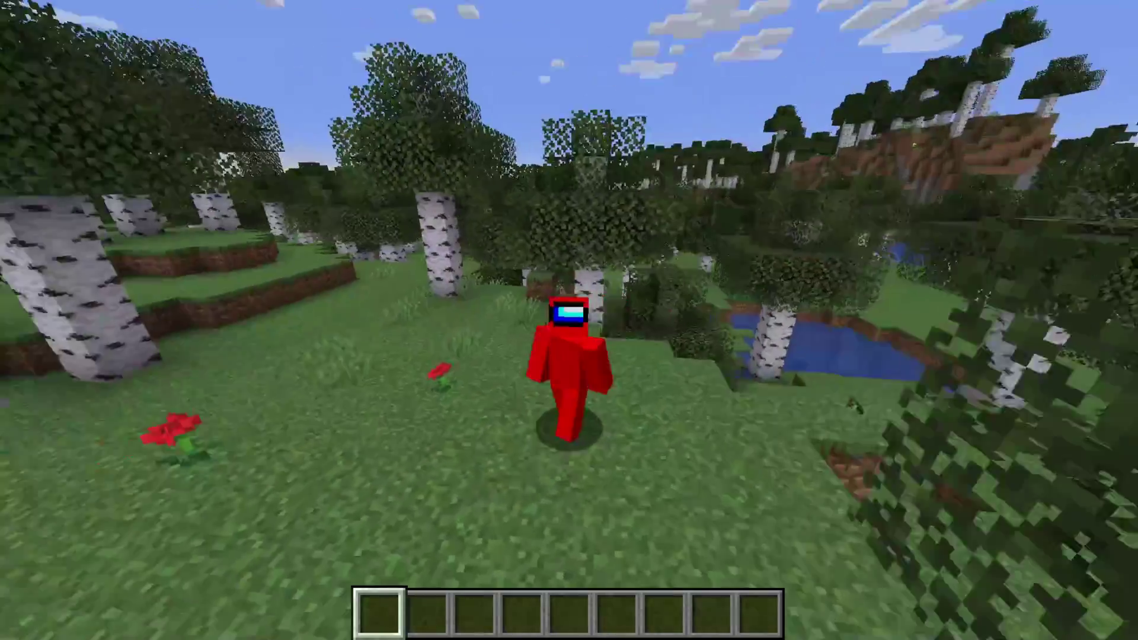
pyautogui.press('w')
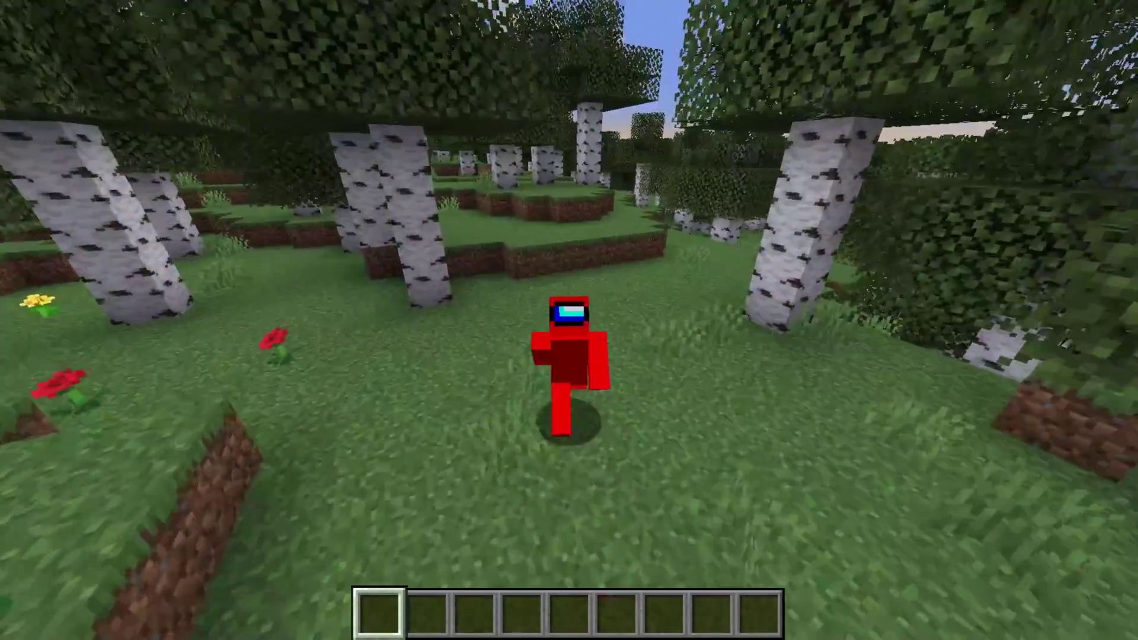
pyautogui.press('w')
pyautogui.press('space')
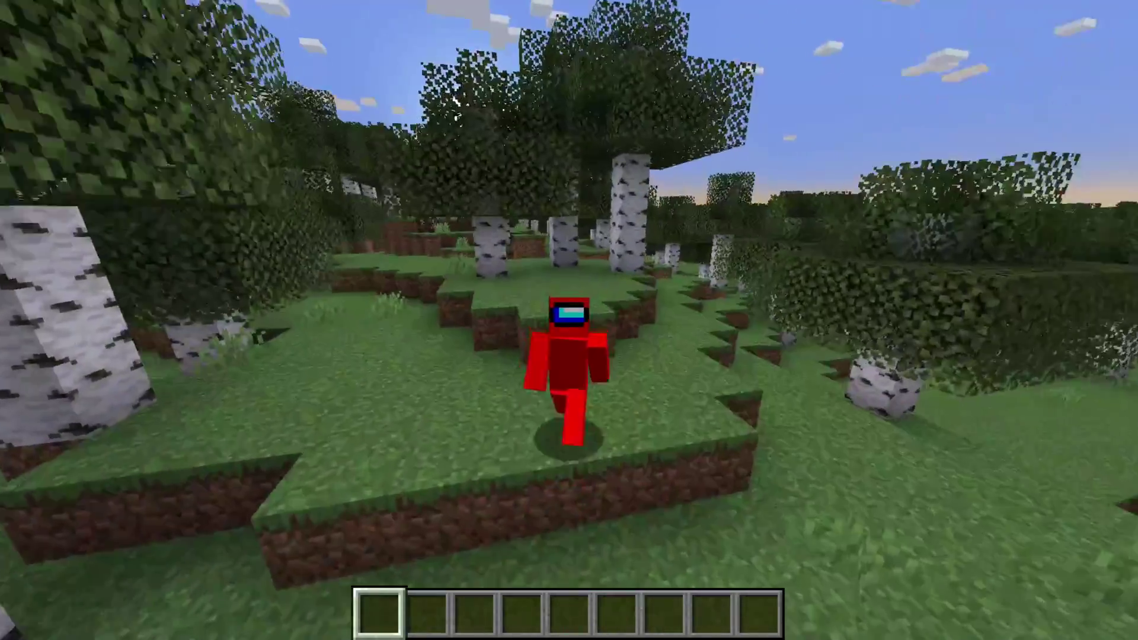
pyautogui.press('w')
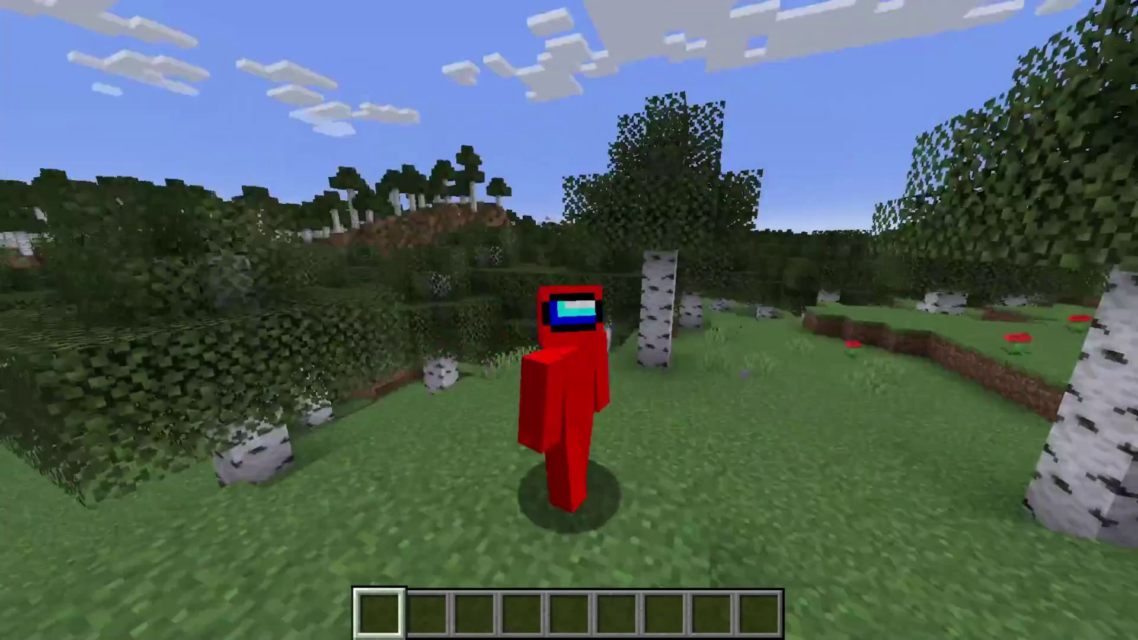
pyautogui.press('w')
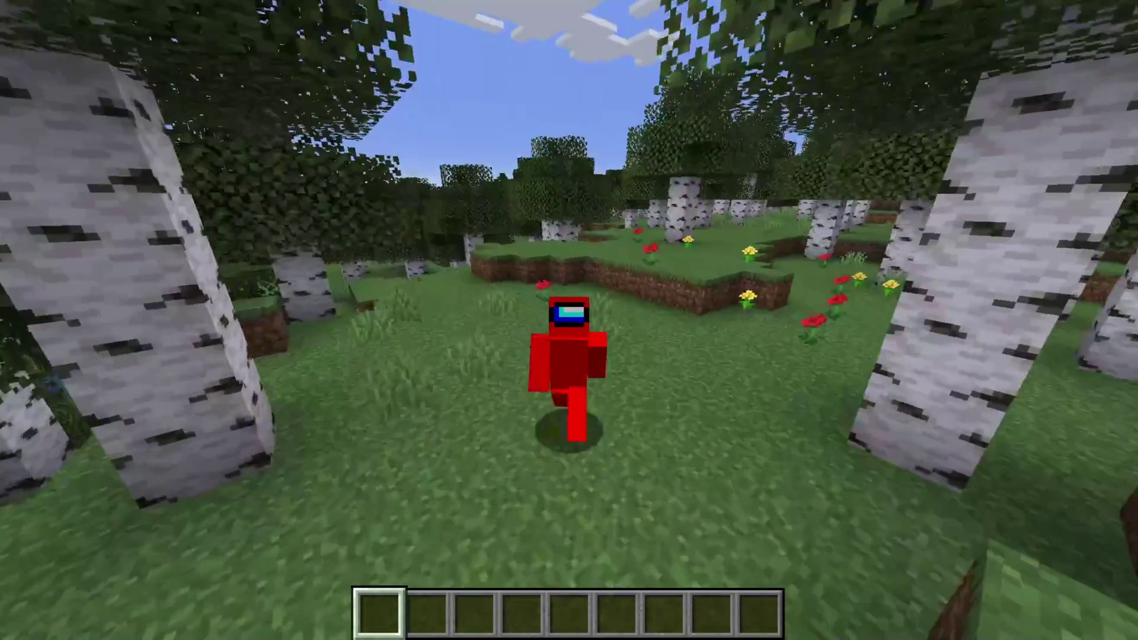